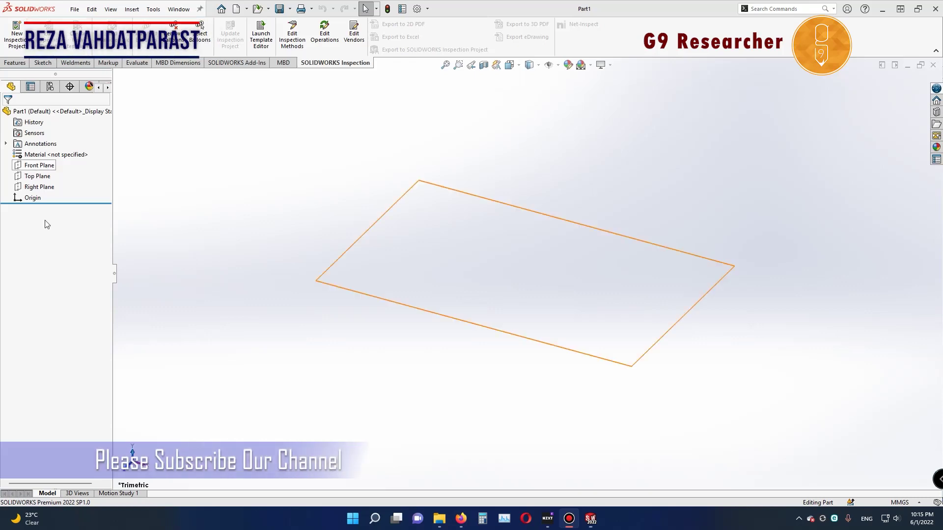
Step: Sketch a center rectangle on the Front Plane, centred on the origin
{"action": "left_click", "coordinate": [39, 166]}
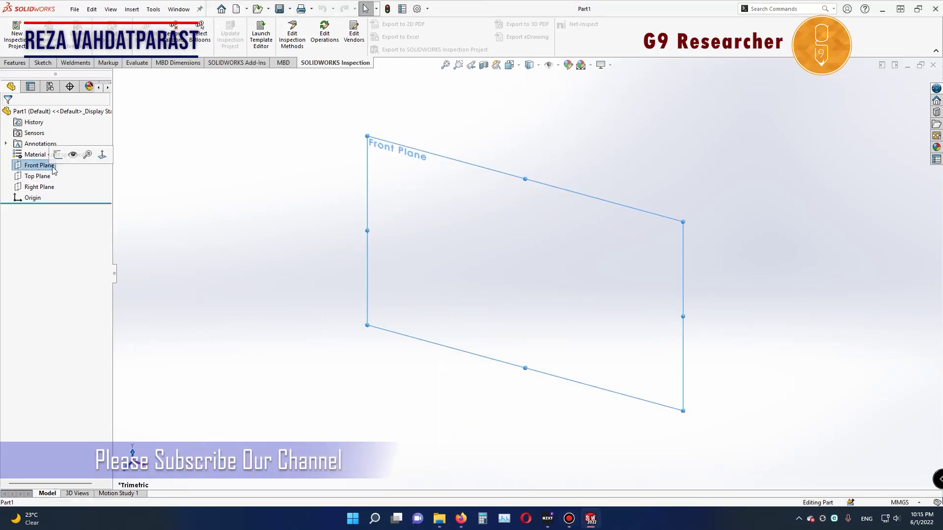
{"action": "left_click", "coordinate": [64, 152]}
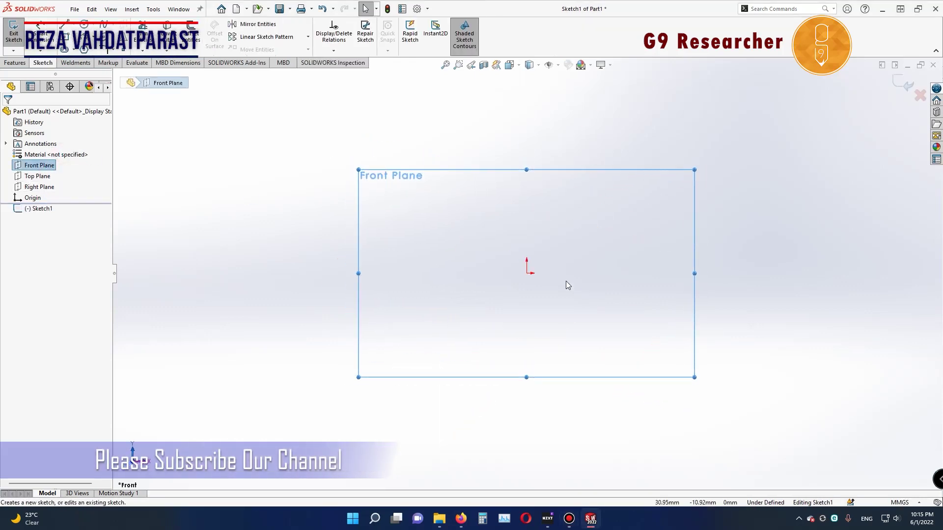
{"action": "key", "text": "r"}
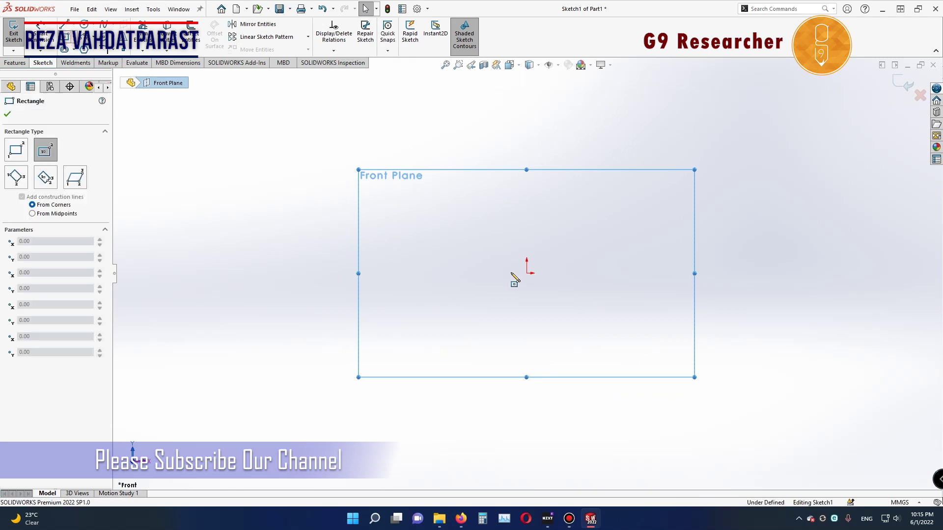
{"action": "left_click", "coordinate": [526, 273]}
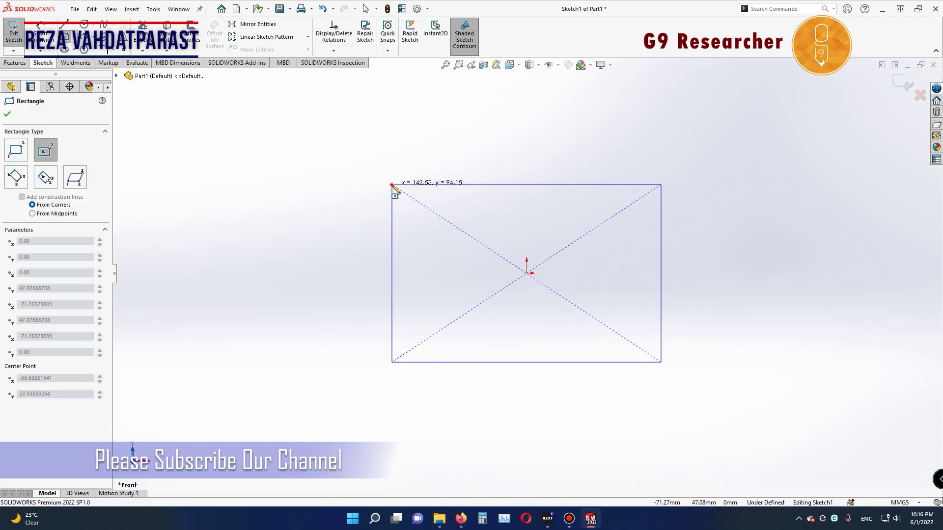
{"action": "left_click", "coordinate": [391, 185]}
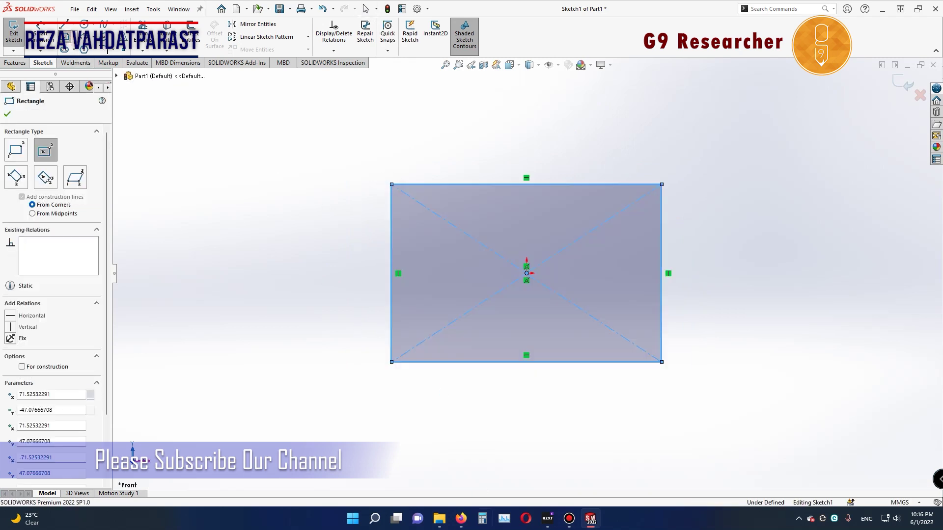
{"action": "left_click", "coordinate": [14, 62]}
Step: Extrude the rectangle sketch 100 mm into a solid block, Boss-Extrude1
{"action": "left_click", "coordinate": [16, 29]}
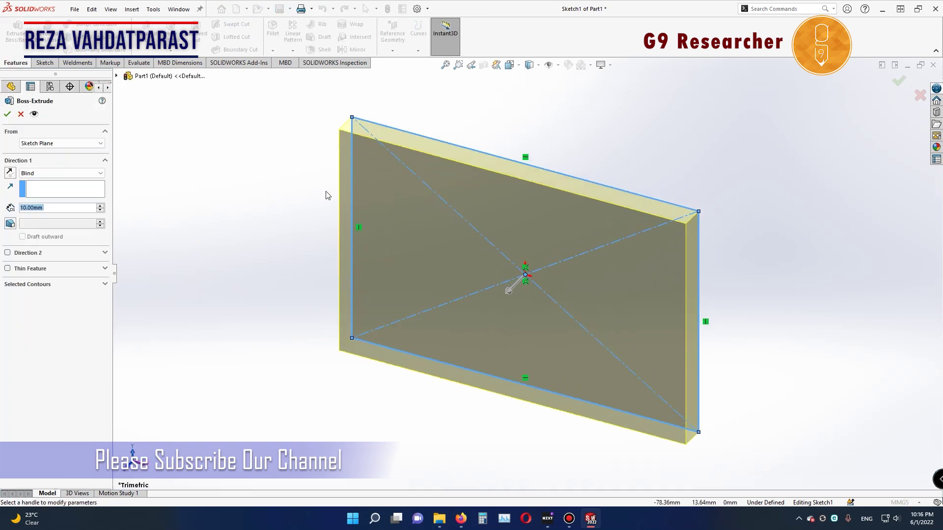
{"action": "type", "text": "100"}
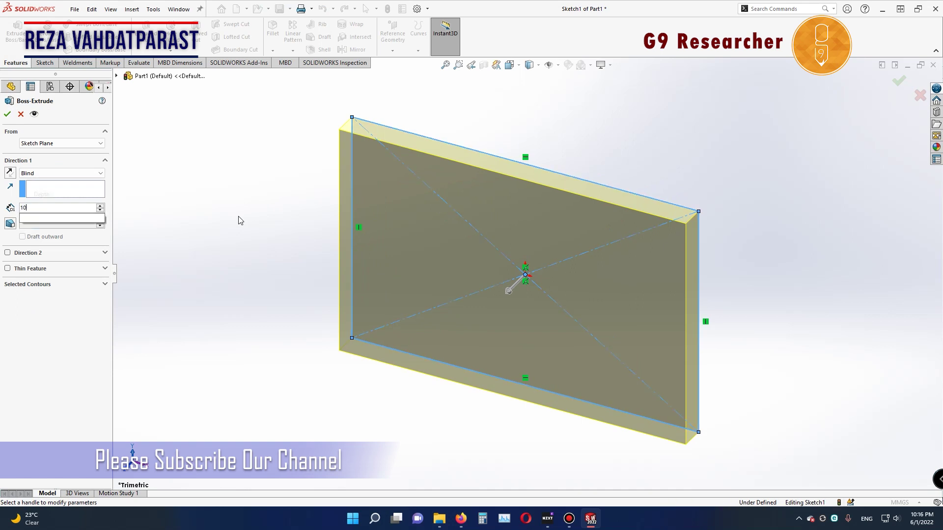
{"action": "key", "text": "Return"}
{"action": "left_click", "coordinate": [9, 115]}
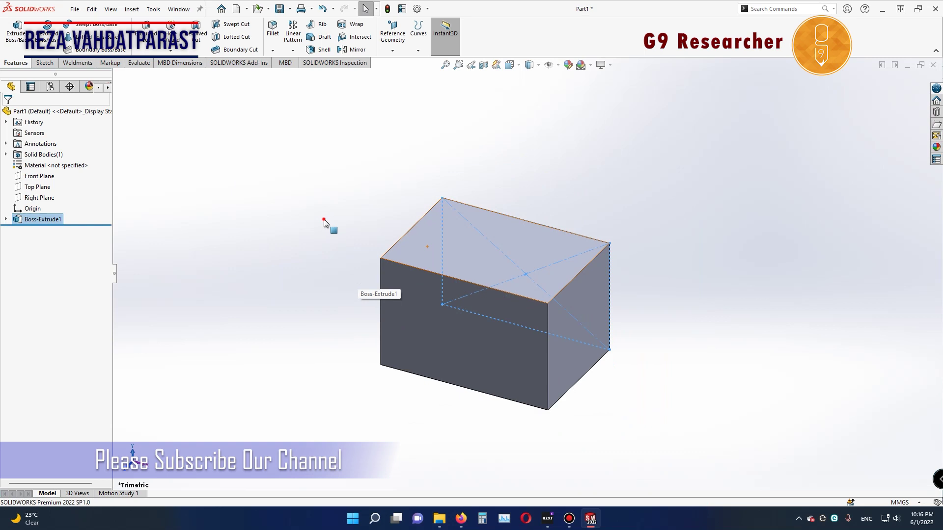
{"action": "left_click", "coordinate": [324, 223]}
{"action": "mouse_move", "coordinate": [326, 361]}
{"action": "middle_mouse_down"}
{"action": "mouse_move", "coordinate": [368, 206]}
{"action": "mouse_move", "coordinate": [436, 190]}
{"action": "mouse_move", "coordinate": [438, 200]}
{"action": "middle_mouse_up"}
Step: Sketch an ellipse, radii about 34.33 and 13.91, on the block's front face
{"action": "left_click", "coordinate": [517, 258]}
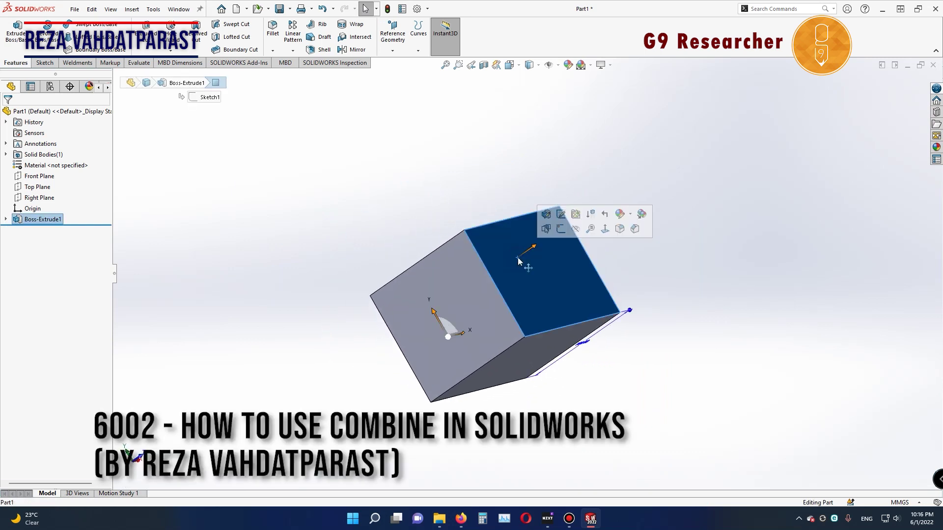
{"action": "left_click", "coordinate": [561, 229]}
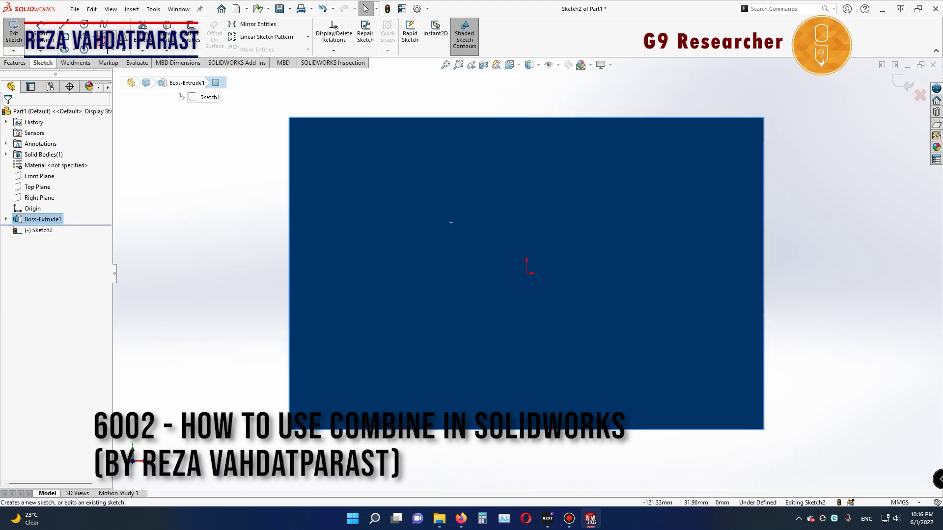
{"action": "right_click_drag", "start_coordinate": [441, 238], "coordinate": [462, 251]}
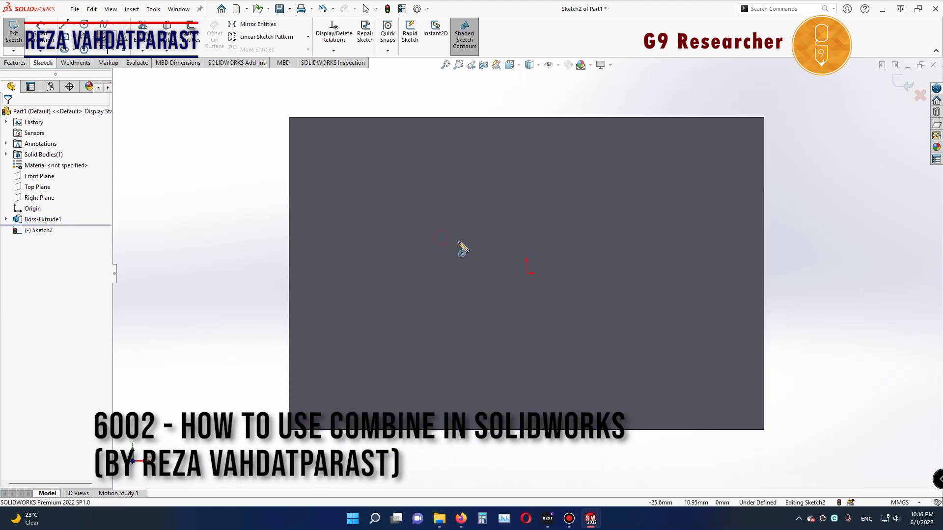
{"action": "left_click", "coordinate": [441, 237]}
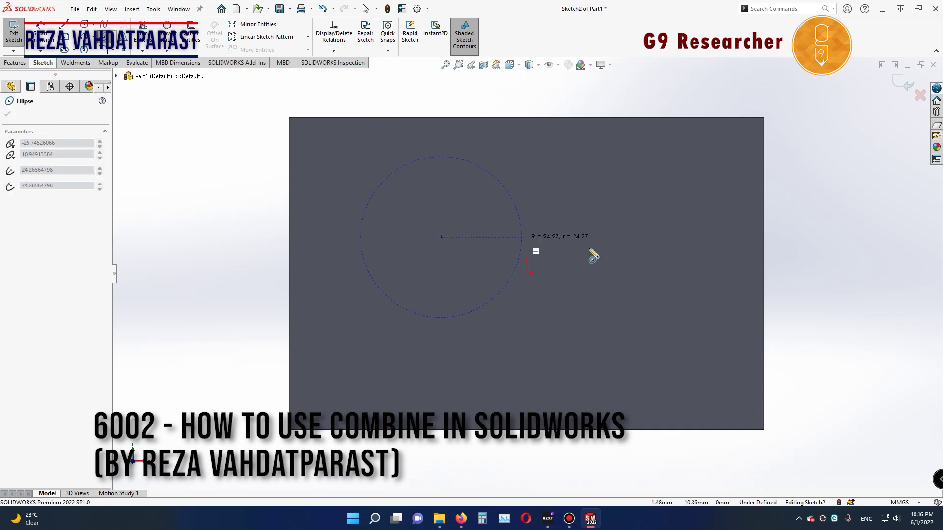
{"action": "left_click", "coordinate": [554, 238]}
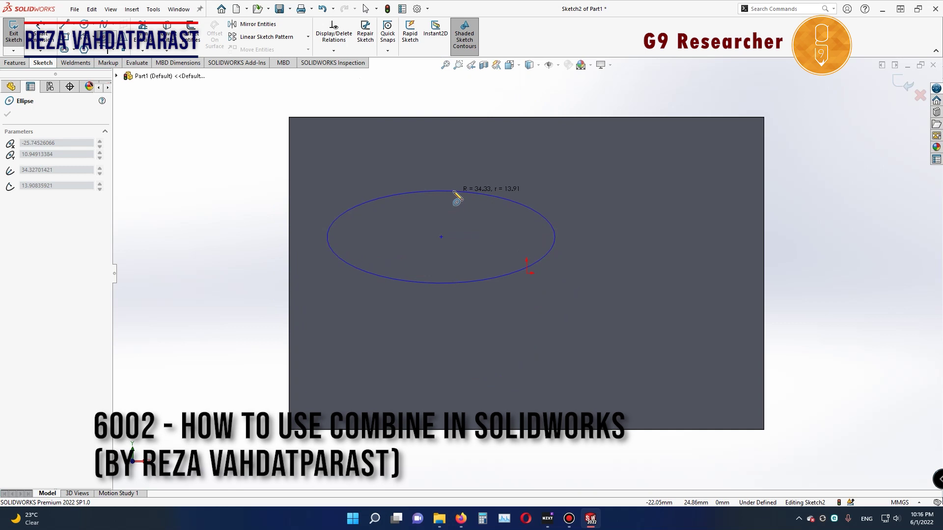
{"action": "left_click", "coordinate": [453, 191]}
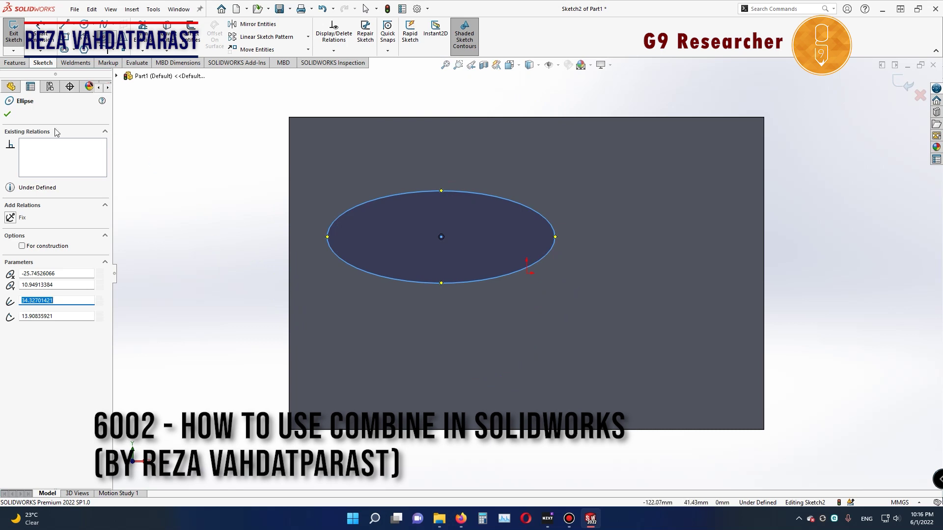
{"action": "left_click", "coordinate": [7, 114]}
{"action": "left_click", "coordinate": [16, 63]}
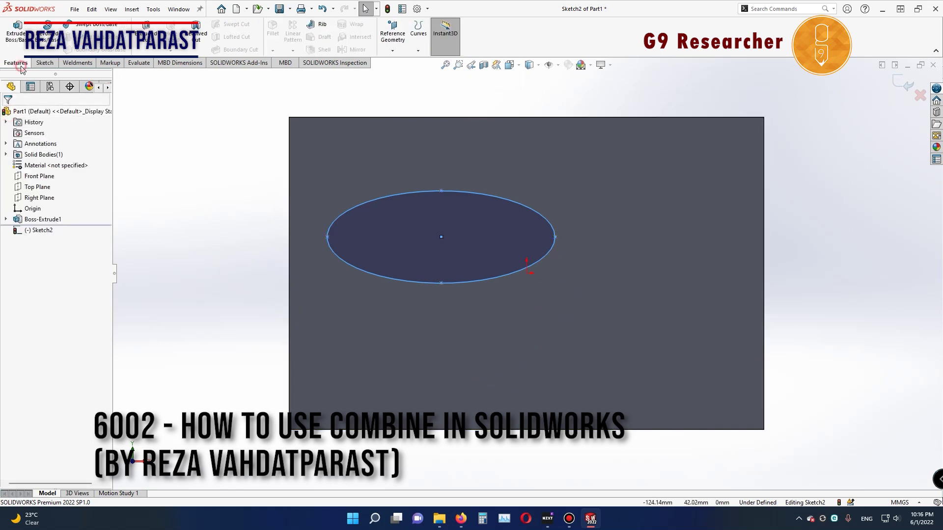
Step: Extrude the ellipse unmerged: 100 mm in Direction 1 and 167 mm in Direction 2
{"action": "left_click", "coordinate": [16, 30]}
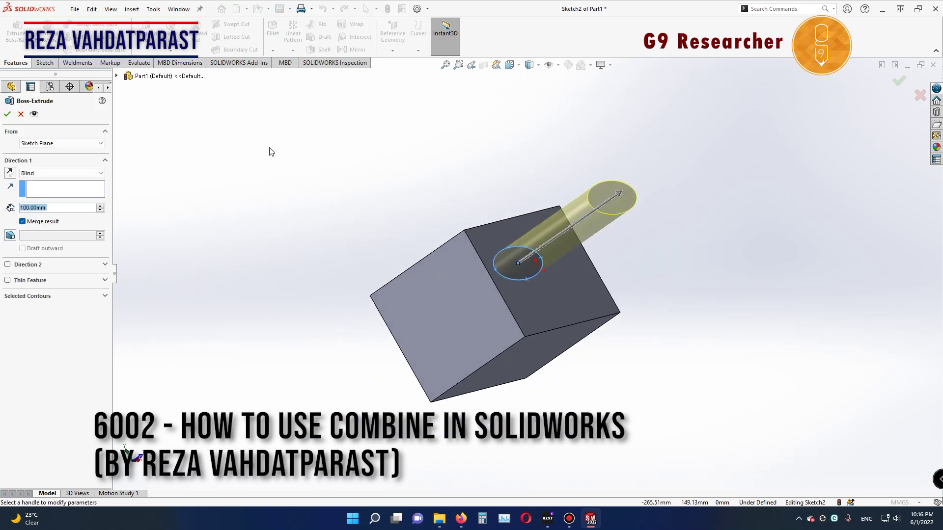
{"action": "left_click", "coordinate": [22, 222]}
{"action": "mouse_move", "coordinate": [319, 147]}
{"action": "middle_mouse_down"}
{"action": "mouse_move", "coordinate": [328, 137]}
{"action": "mouse_move", "coordinate": [343, 168]}
{"action": "mouse_move", "coordinate": [377, 196]}
{"action": "mouse_move", "coordinate": [421, 154]}
{"action": "mouse_move", "coordinate": [404, 114]}
{"action": "mouse_move", "coordinate": [320, 156]}
{"action": "mouse_move", "coordinate": [320, 171]}
{"action": "mouse_move", "coordinate": [337, 160]}
{"action": "mouse_move", "coordinate": [343, 169]}
{"action": "middle_mouse_up"}
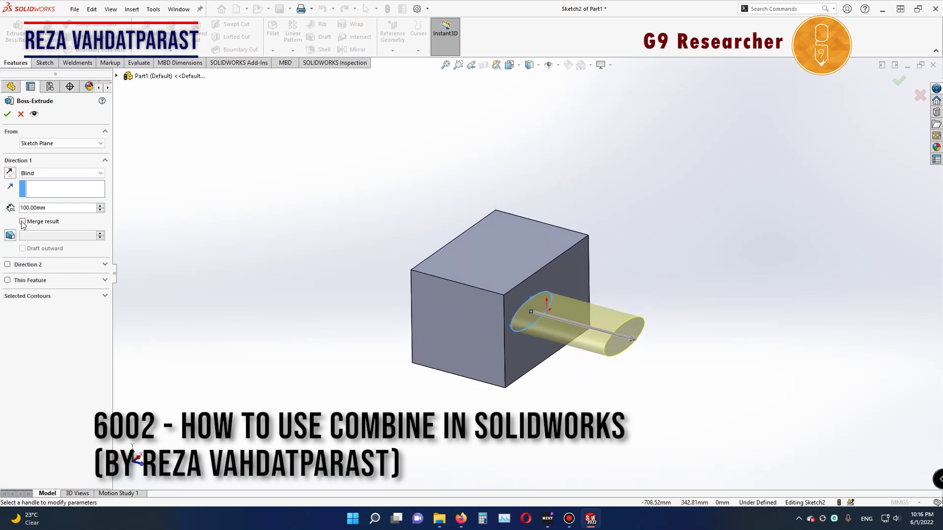
{"action": "left_click", "coordinate": [29, 267]}
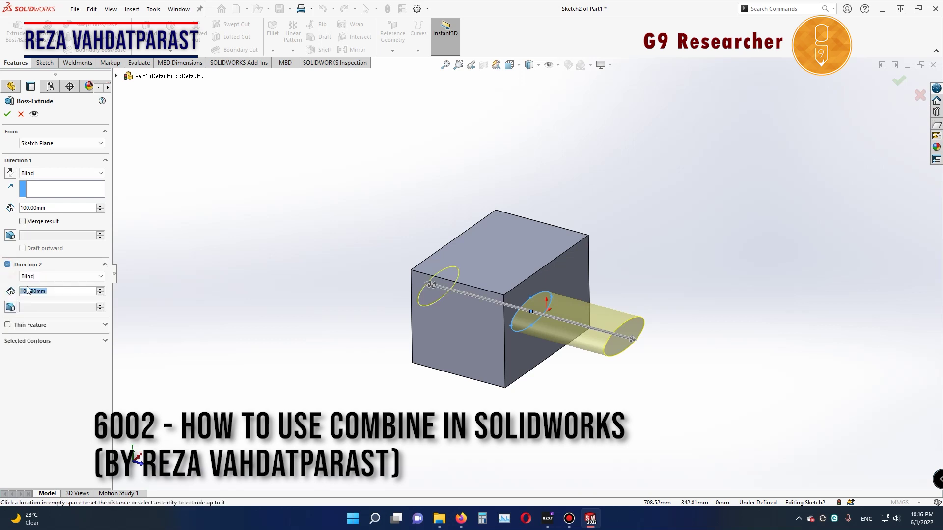
{"action": "mouse_move", "coordinate": [304, 293]}
{"action": "middle_mouse_down"}
{"action": "mouse_move", "coordinate": [333, 274]}
{"action": "mouse_move", "coordinate": [398, 311]}
{"action": "middle_mouse_up"}
{"action": "left_click_drag", "start_coordinate": [445, 292], "coordinate": [370, 347]}
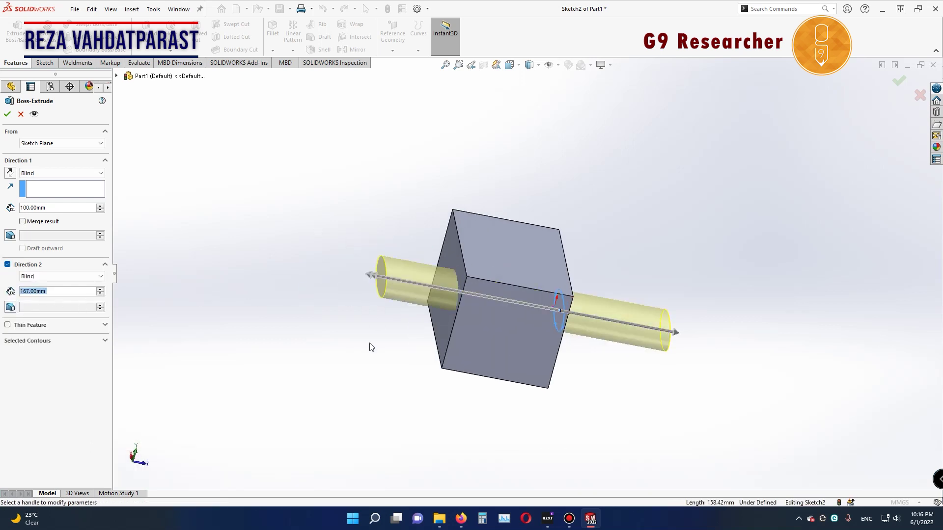
{"action": "left_click", "coordinate": [8, 114]}
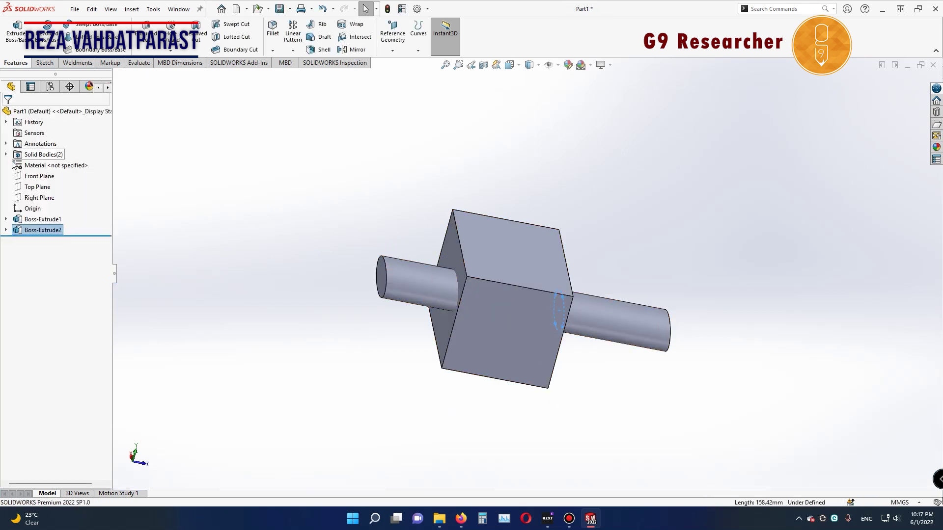
Step: Apply the solid yellow appearance to the elliptical rod body
{"action": "left_click", "coordinate": [5, 155]}
{"action": "left_click", "coordinate": [52, 170]}
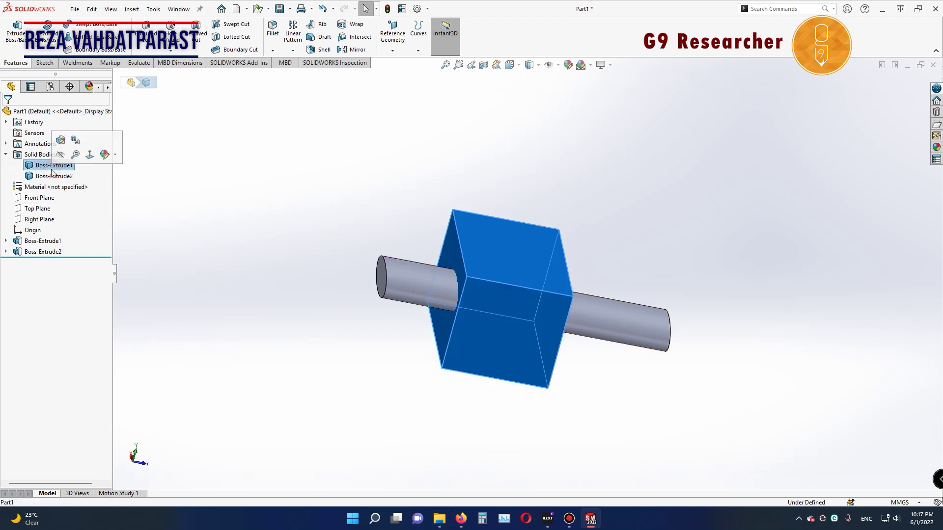
{"action": "left_click", "coordinate": [56, 177]}
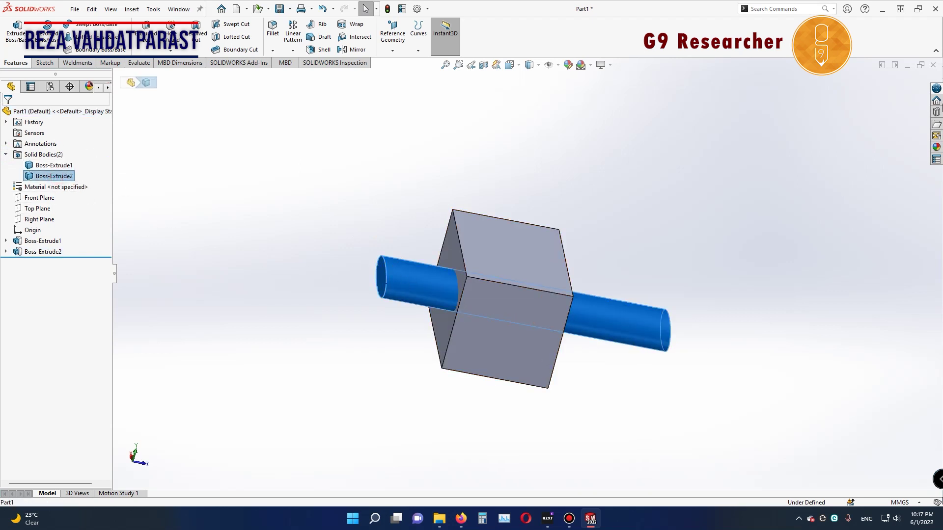
{"action": "left_click", "coordinate": [935, 146]}
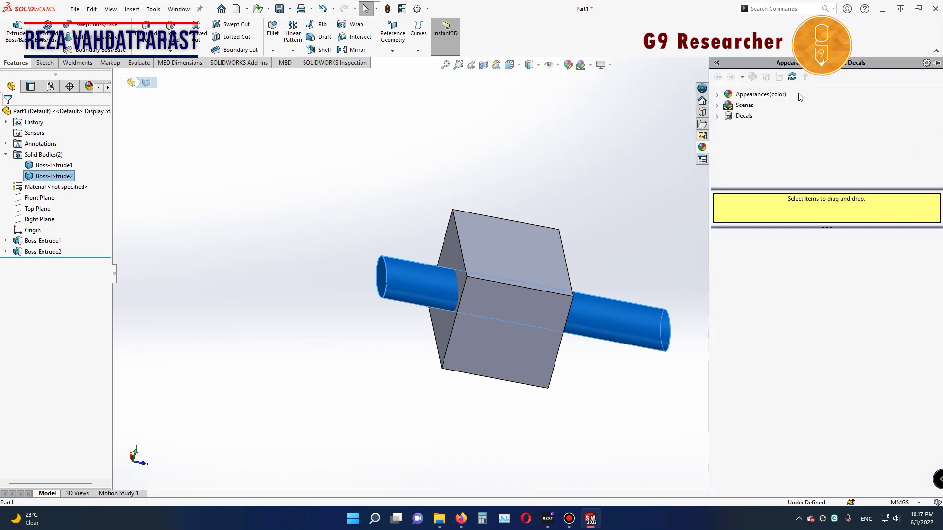
{"action": "left_click", "coordinate": [716, 95]}
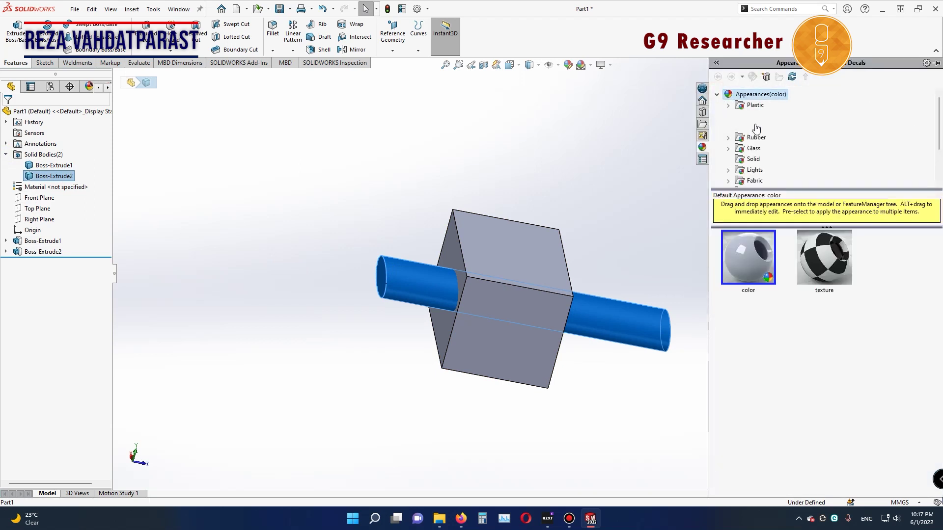
{"action": "left_click", "coordinate": [750, 161]}
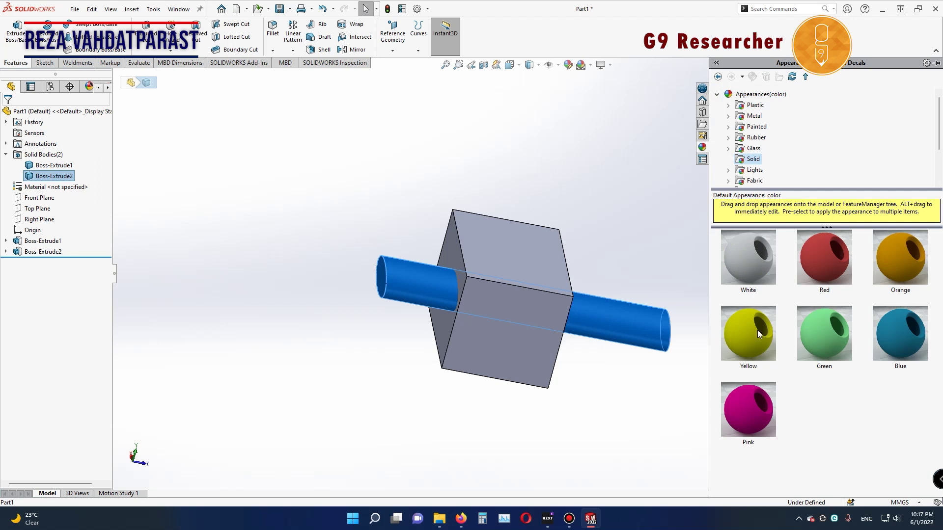
{"action": "left_click_drag", "start_coordinate": [758, 334], "coordinate": [632, 323]}
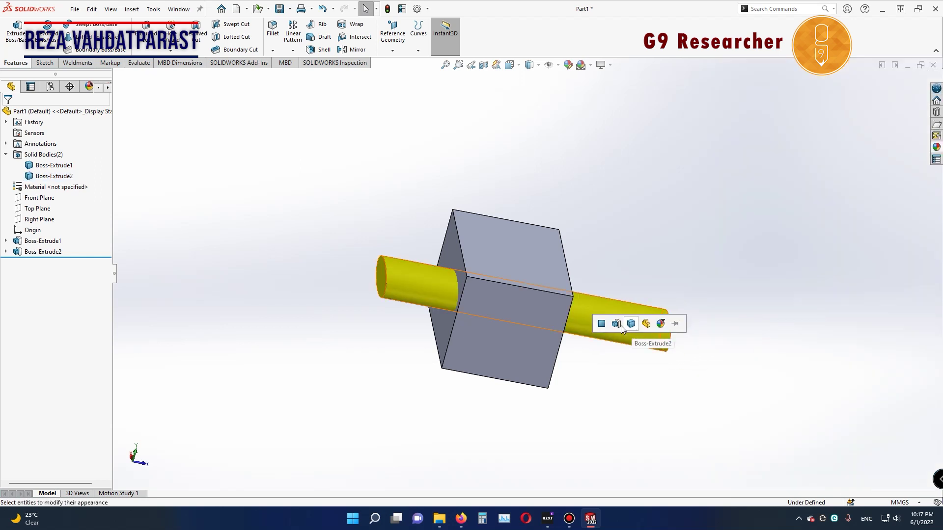
{"action": "left_click", "coordinate": [936, 147]}
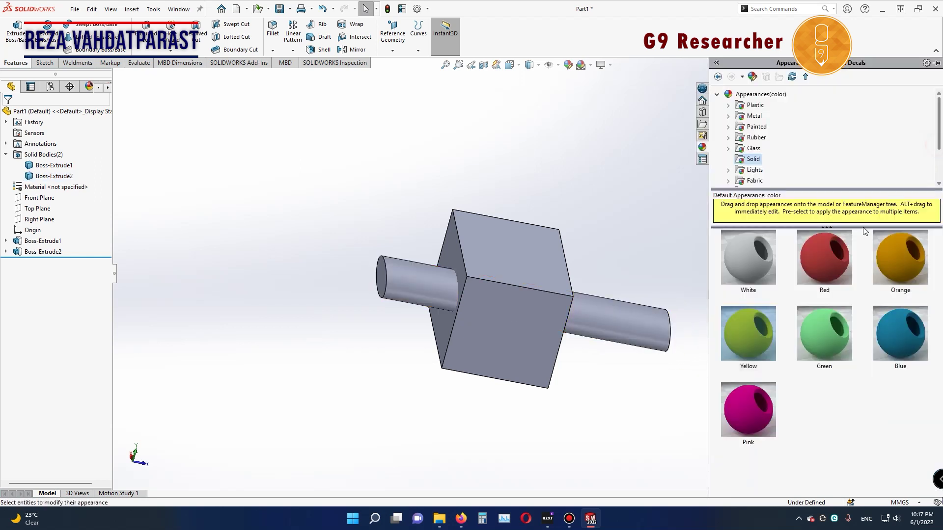
{"action": "mouse_move", "coordinate": [762, 320]}
{"action": "left_mouse_down"}
{"action": "mouse_move", "coordinate": [620, 321]}
{"action": "mouse_move", "coordinate": [623, 309]}
{"action": "left_mouse_up"}
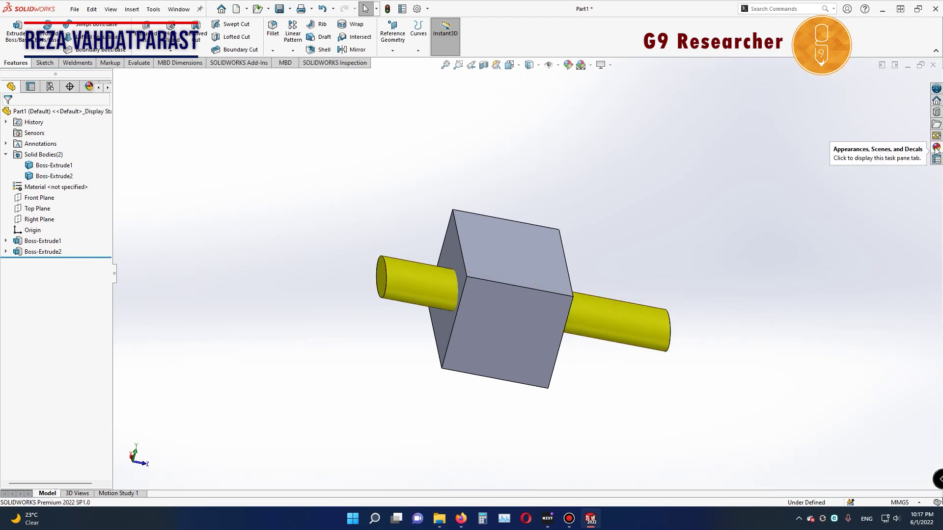
Step: Apply the solid red appearance to the whole block
{"action": "left_click", "coordinate": [936, 147]}
{"action": "left_click_drag", "start_coordinate": [814, 259], "coordinate": [506, 245]}
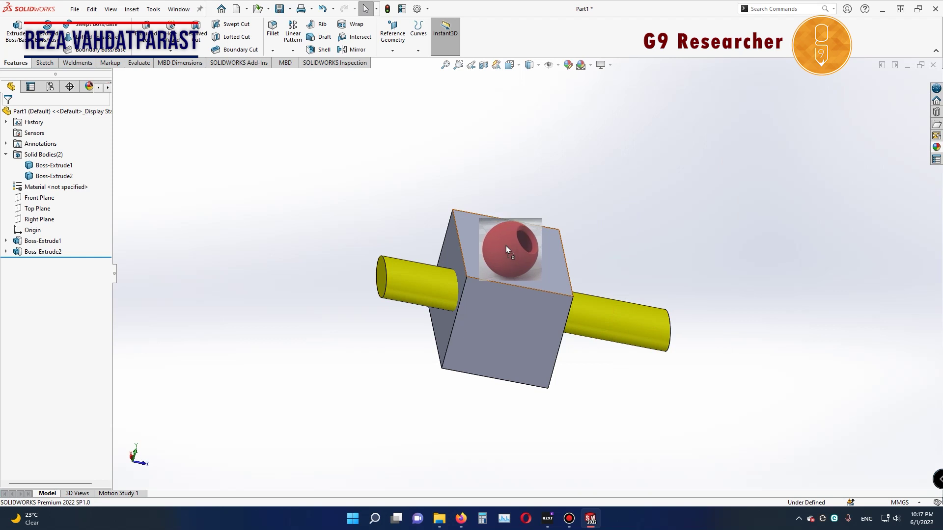
{"action": "left_click", "coordinate": [513, 244]}
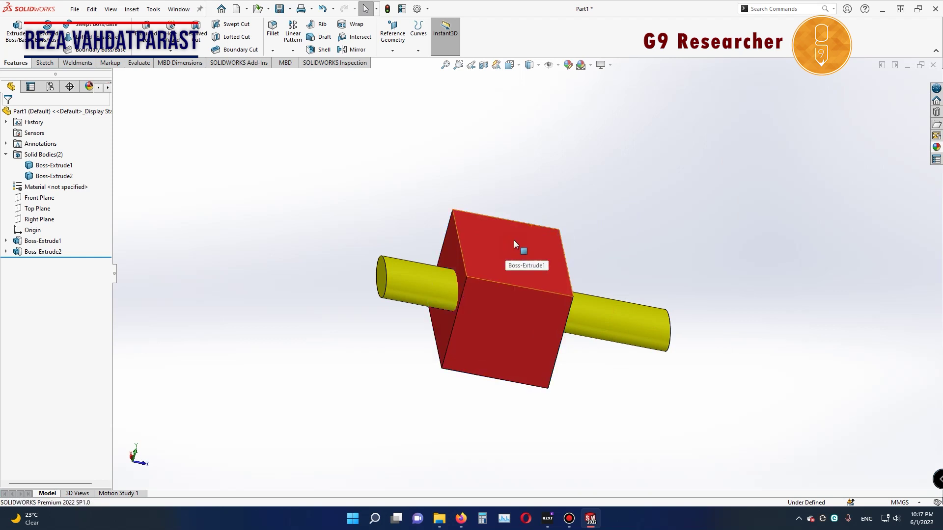
{"action": "left_click", "coordinate": [510, 149]}
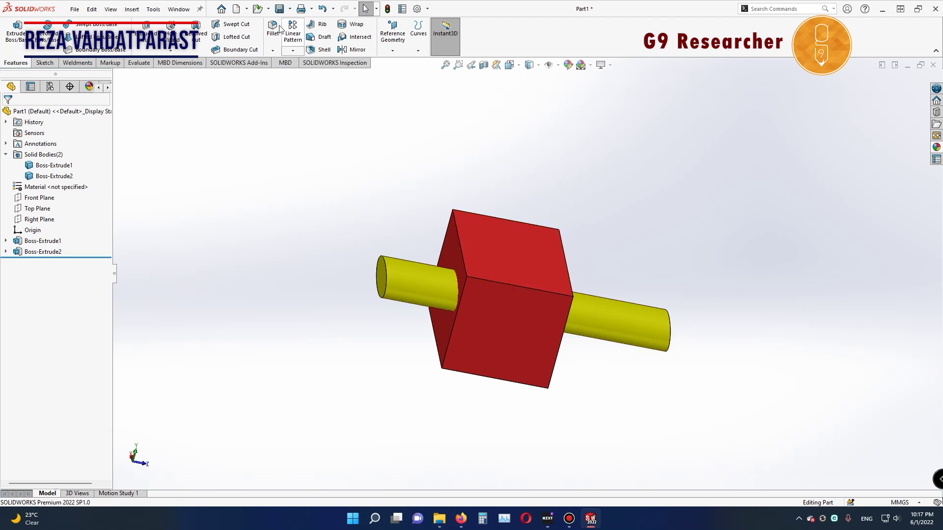
Step: Start a Combine feature from Insert > Features with the Add operation
{"action": "left_click", "coordinate": [131, 9]}
{"action": "mouse_move", "coordinate": [158, 49]}
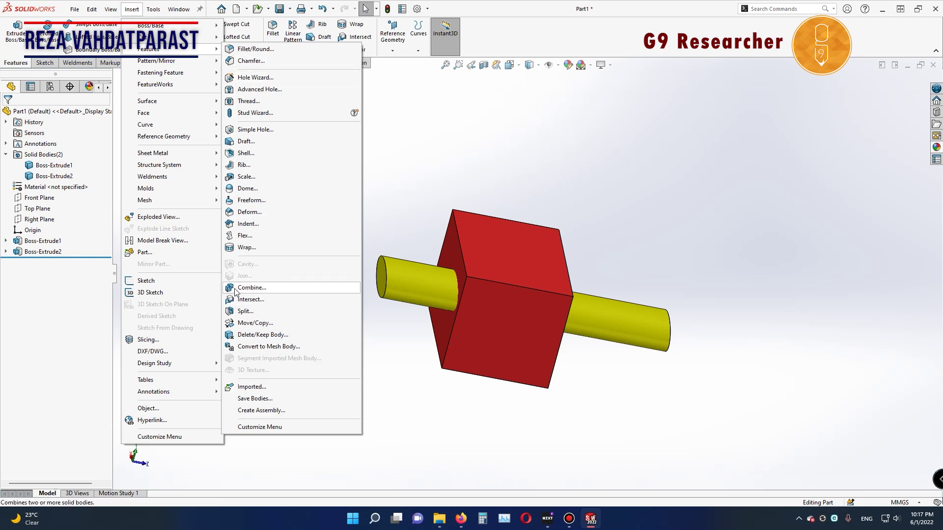
{"action": "left_click", "coordinate": [290, 293]}
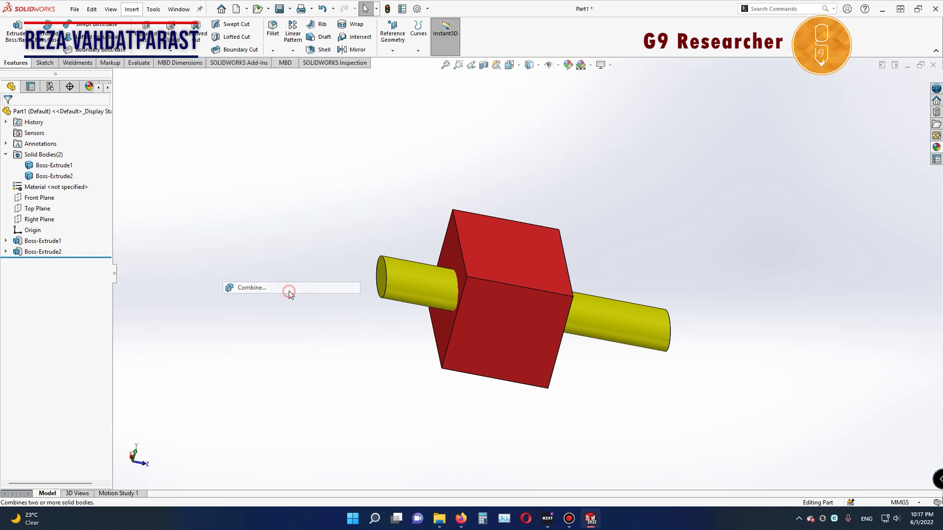
{"action": "left_click", "coordinate": [30, 144]}
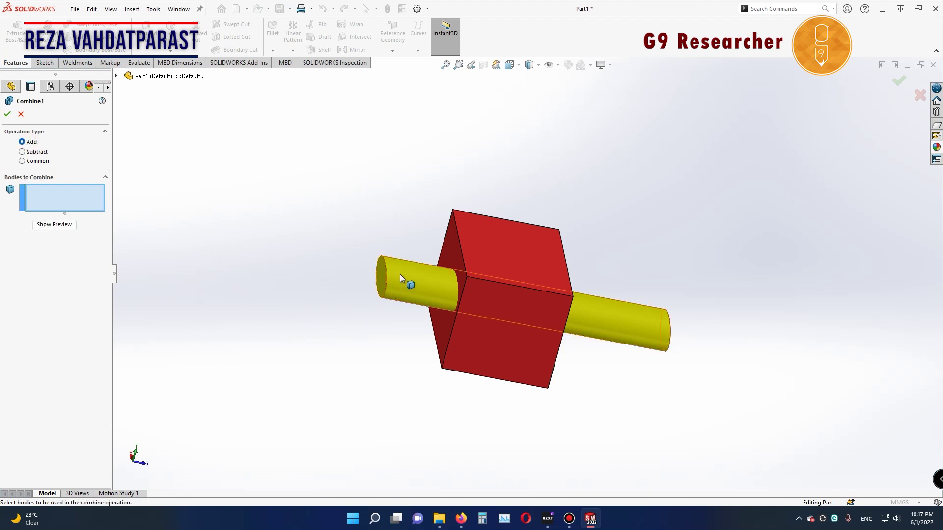
Step: Add Boss-Extrude1 and Boss-Extrude2 together into one combined body
{"action": "left_click", "coordinate": [116, 76]}
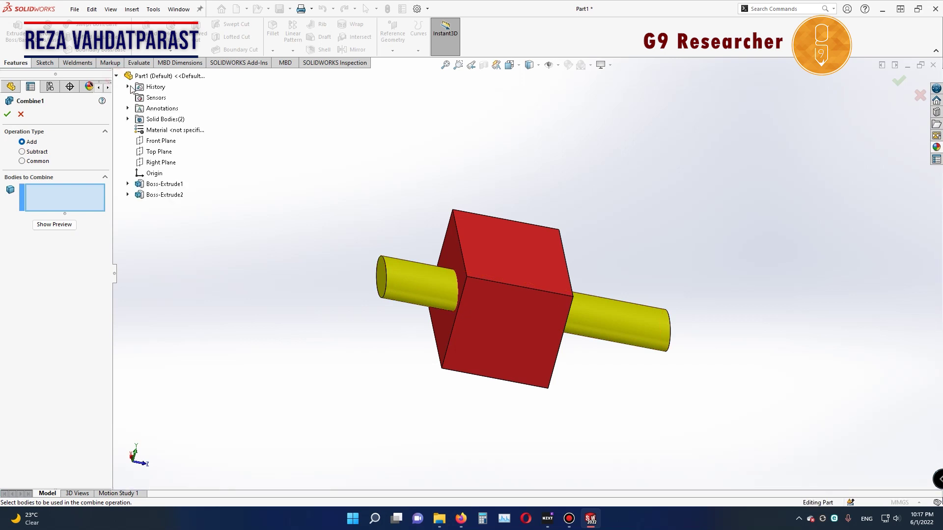
{"action": "left_click", "coordinate": [127, 120]}
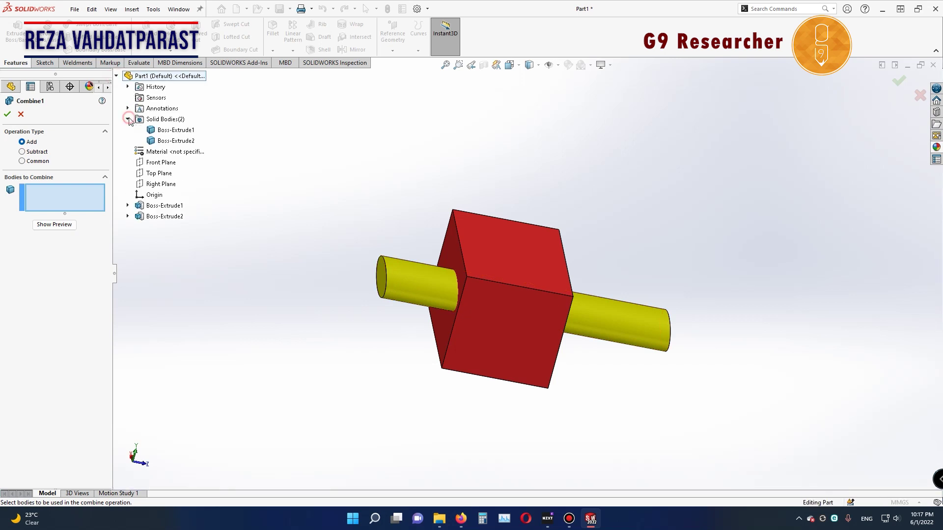
{"action": "left_click", "coordinate": [167, 131]}
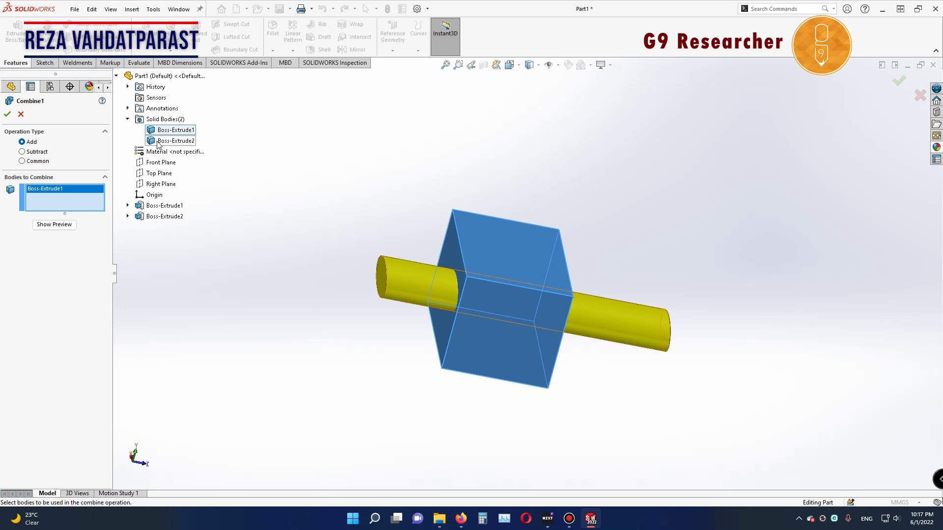
{"action": "left_click", "coordinate": [162, 141]}
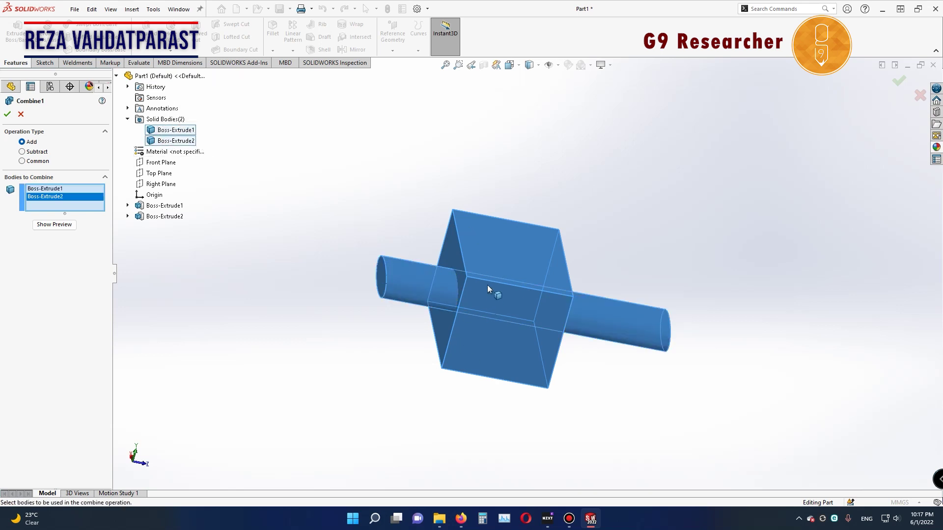
{"action": "left_click", "coordinate": [9, 116]}
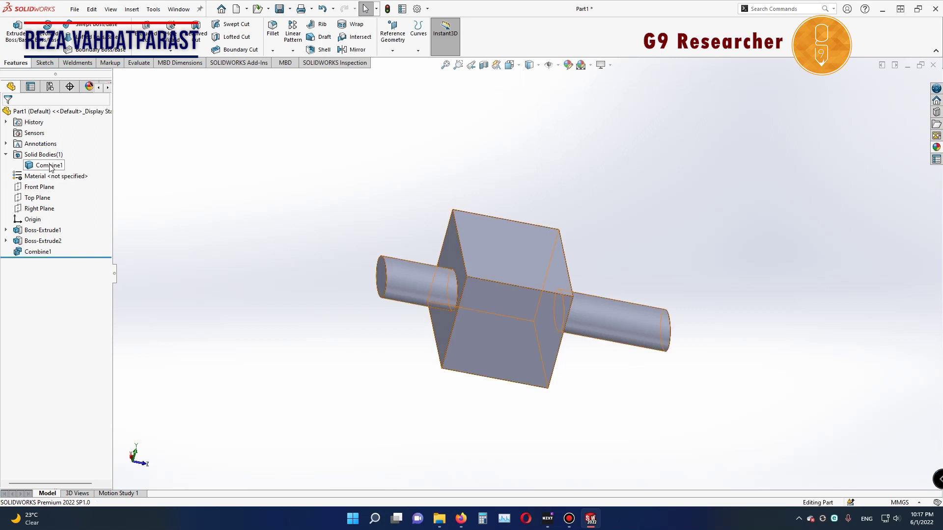
Step: Roll back before Combine1 to view the separate bodies, then roll forward again
{"action": "left_click", "coordinate": [49, 165]}
{"action": "left_click", "coordinate": [244, 271]}
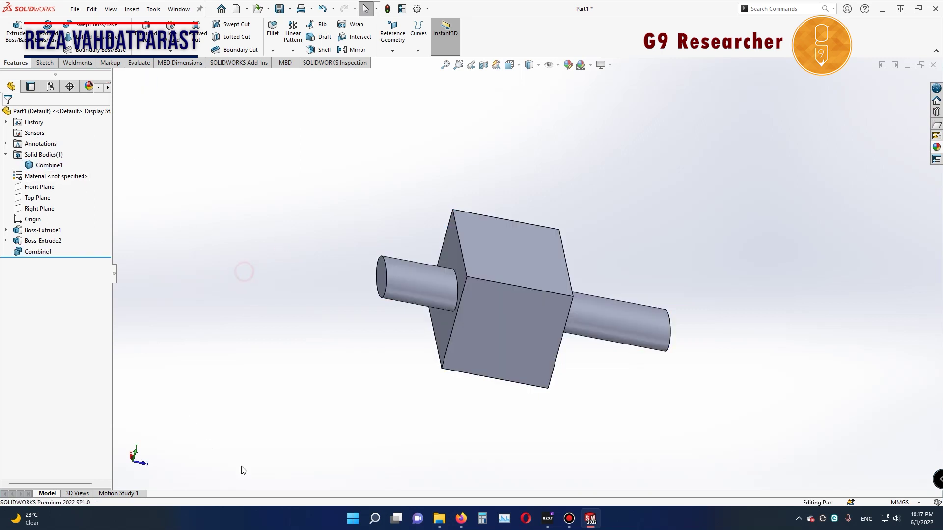
{"action": "left_click_drag", "start_coordinate": [59, 258], "coordinate": [62, 249]}
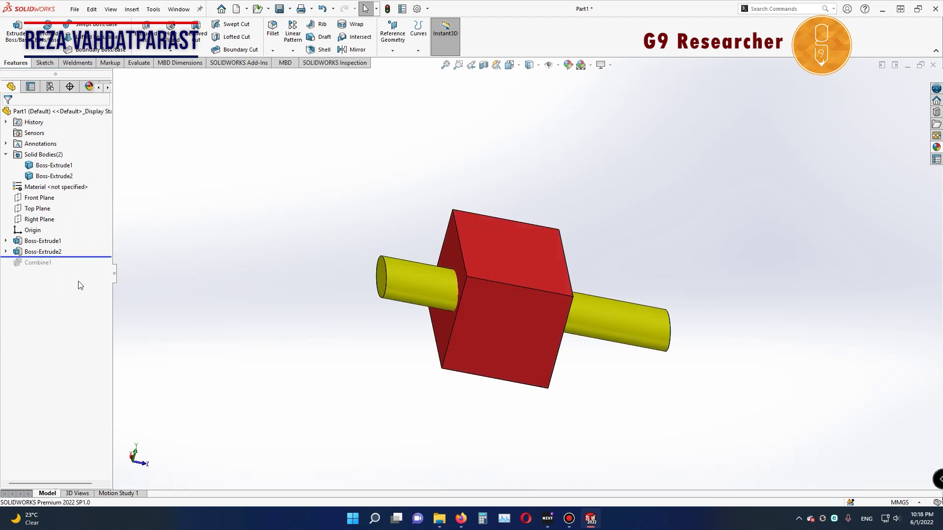
{"action": "left_click", "coordinate": [77, 255]}
{"action": "left_click_drag", "start_coordinate": [79, 260], "coordinate": [77, 270]}
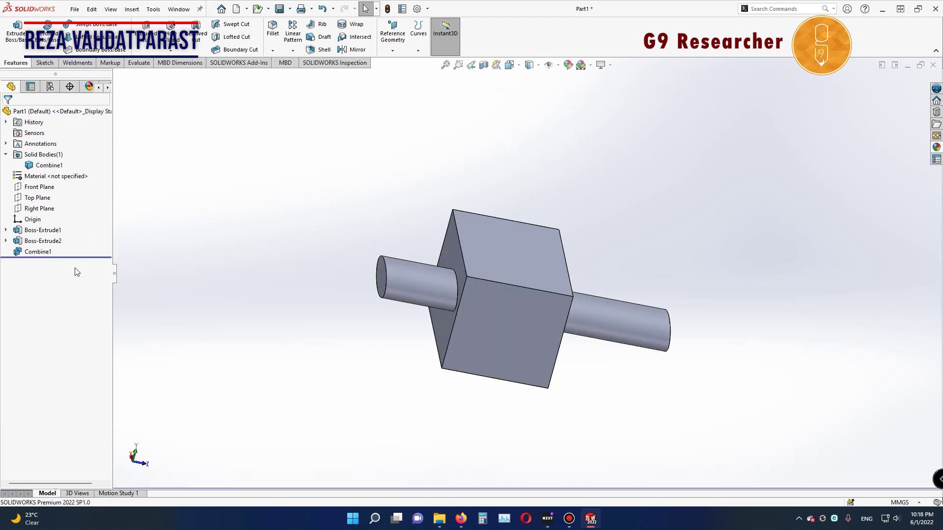
{"action": "left_click", "coordinate": [33, 252]}
Step: Reopen Combine1, switch it to Subtract, and clear the body lists
{"action": "right_click", "coordinate": [34, 251]}
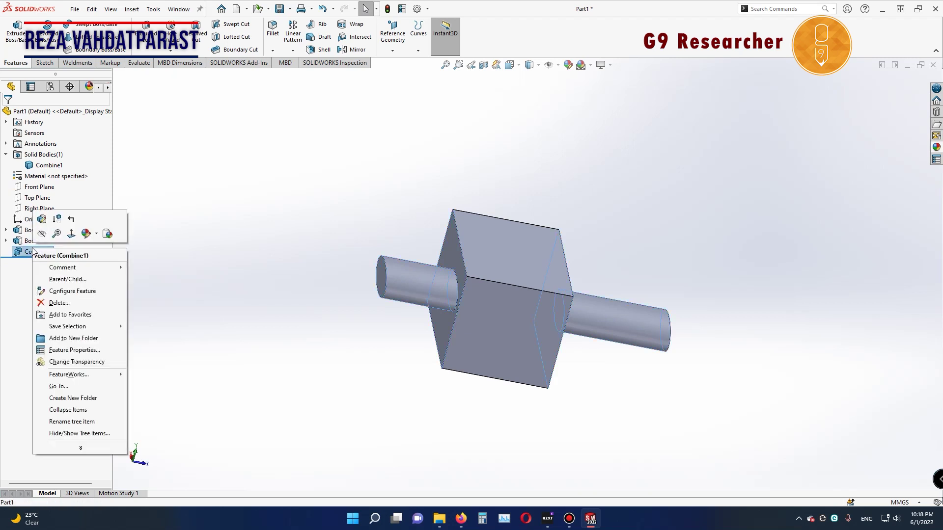
{"action": "left_click", "coordinate": [41, 221]}
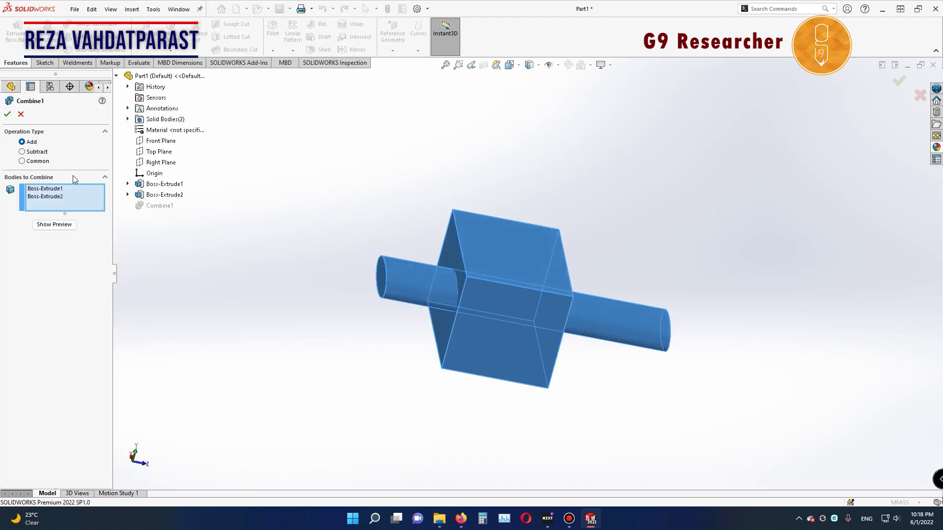
{"action": "left_click", "coordinate": [43, 155]}
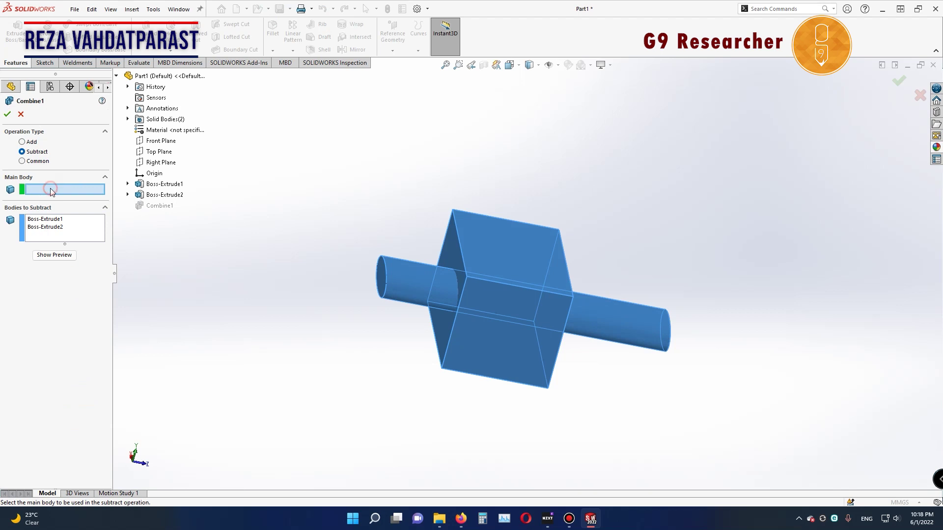
{"action": "left_click", "coordinate": [128, 119]}
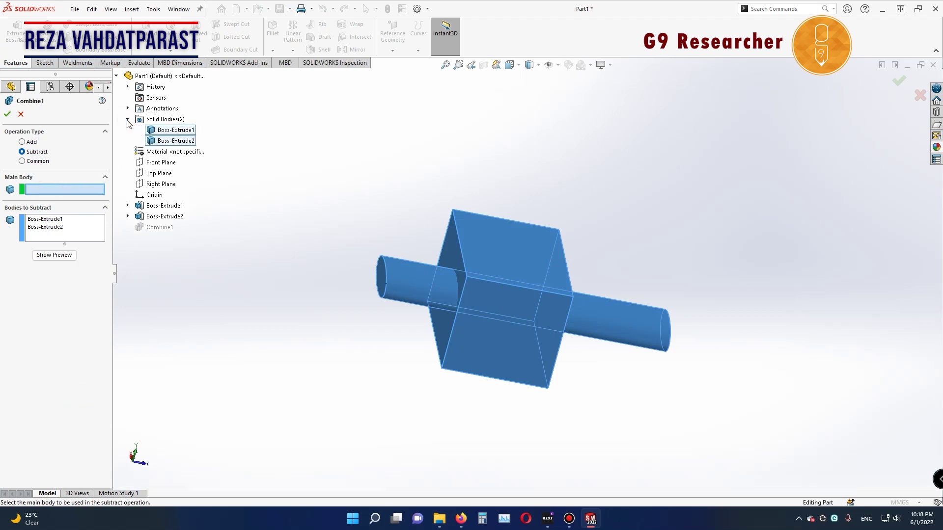
{"action": "left_click", "coordinate": [171, 130]}
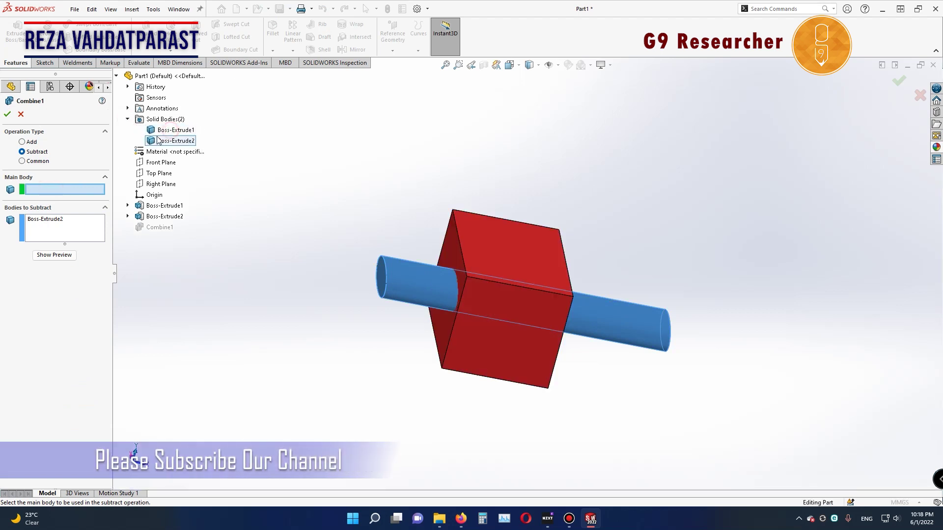
{"action": "left_click", "coordinate": [69, 219]}
{"action": "key", "text": "Delete"}
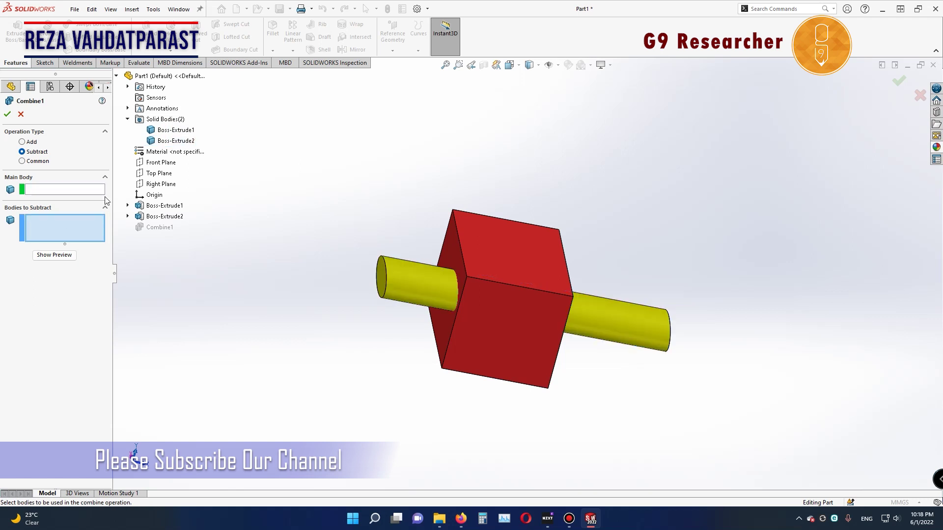
{"action": "left_click", "coordinate": [167, 130]}
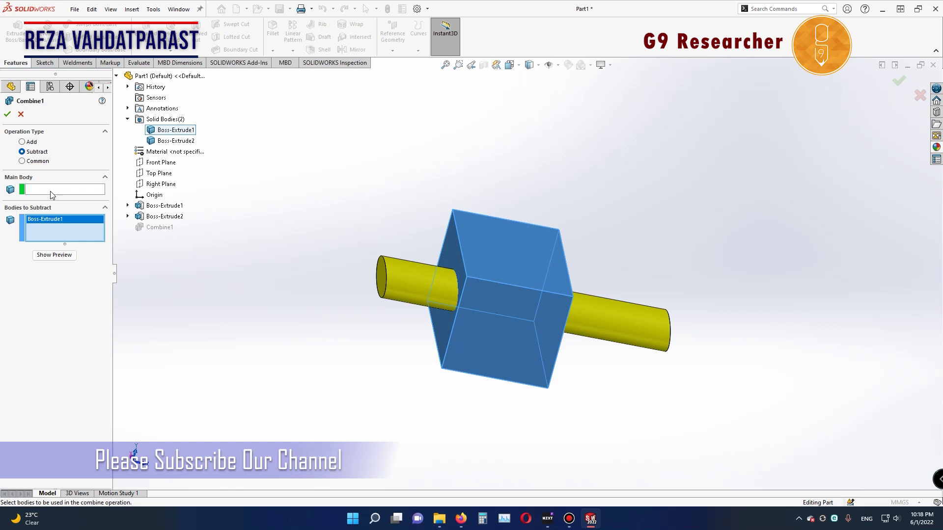
{"action": "key", "text": "Delete"}
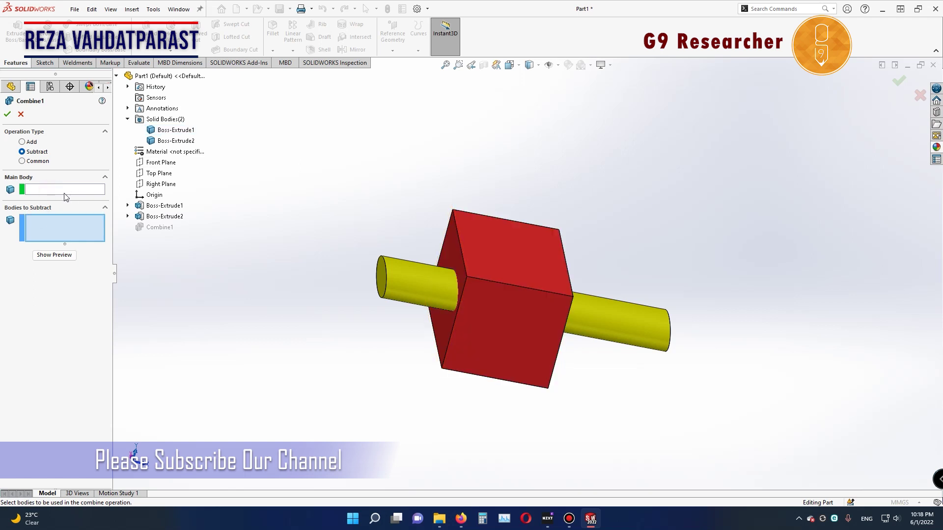
Step: Subtract rod Boss-Extrude2 from main body Boss-Extrude1, leaving an elliptical hole
{"action": "left_click", "coordinate": [63, 189]}
{"action": "left_click", "coordinate": [172, 130]}
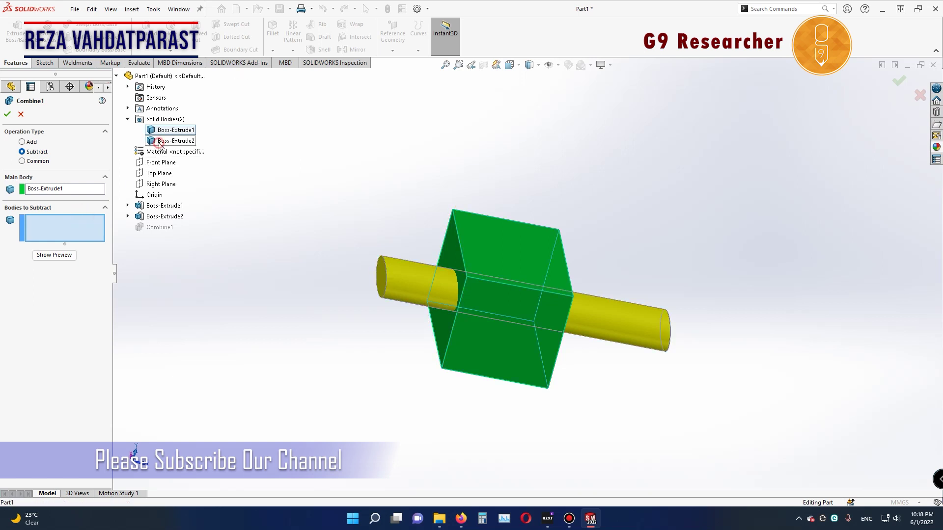
{"action": "left_click", "coordinate": [159, 142]}
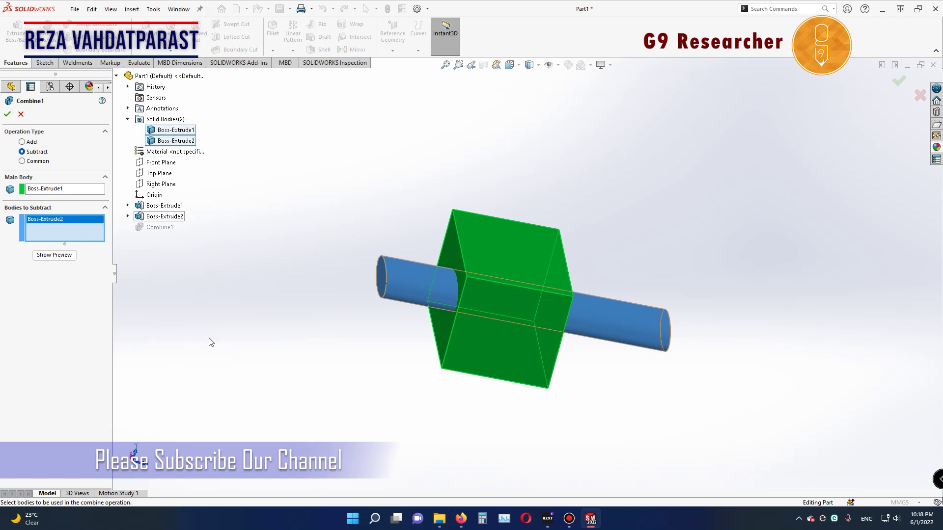
{"action": "left_click", "coordinate": [55, 254]}
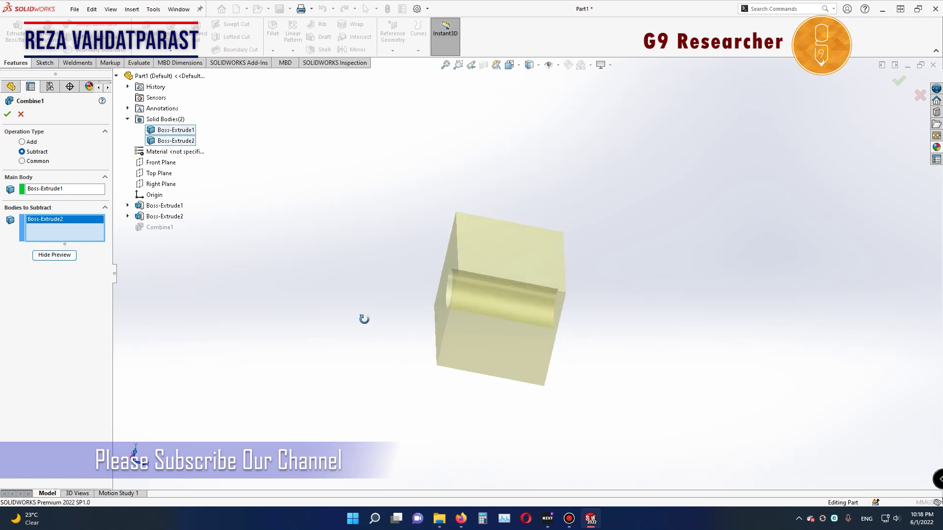
{"action": "middle_click_drag", "start_coordinate": [470, 350], "coordinate": [523, 337]}
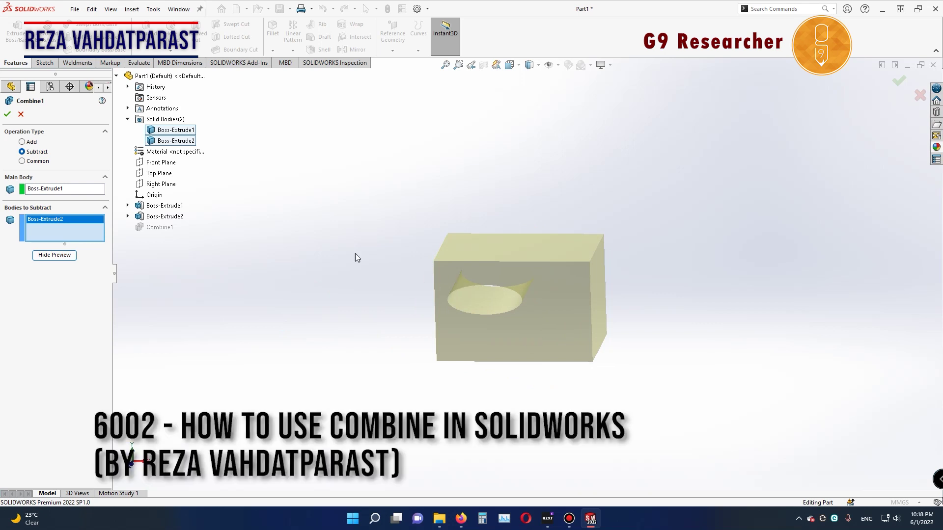
{"action": "left_click", "coordinate": [7, 114]}
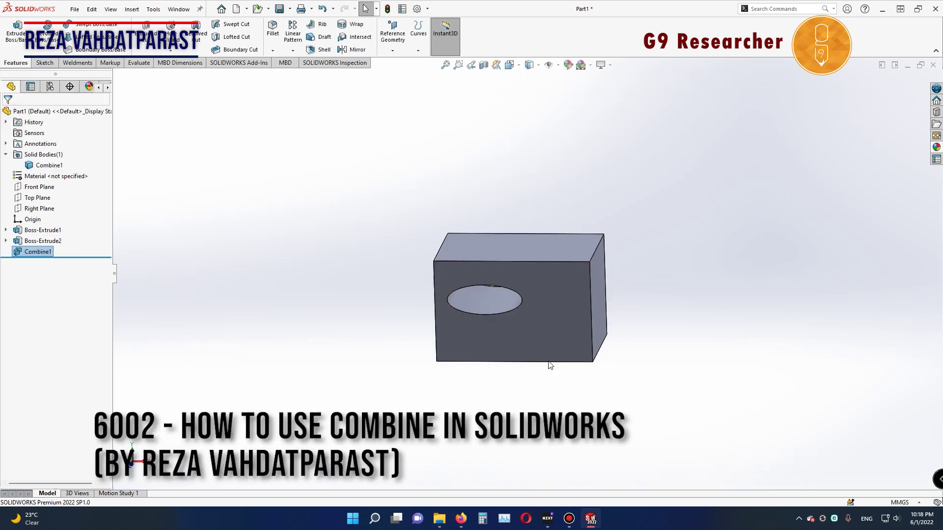
{"action": "mouse_move", "coordinate": [349, 267]}
{"action": "middle_mouse_down"}
{"action": "mouse_move", "coordinate": [411, 322]}
{"action": "mouse_move", "coordinate": [340, 235]}
{"action": "mouse_move", "coordinate": [429, 252]}
{"action": "mouse_move", "coordinate": [342, 179]}
{"action": "mouse_move", "coordinate": [342, 382]}
{"action": "mouse_move", "coordinate": [383, 383]}
{"action": "mouse_move", "coordinate": [384, 398]}
{"action": "middle_mouse_up"}
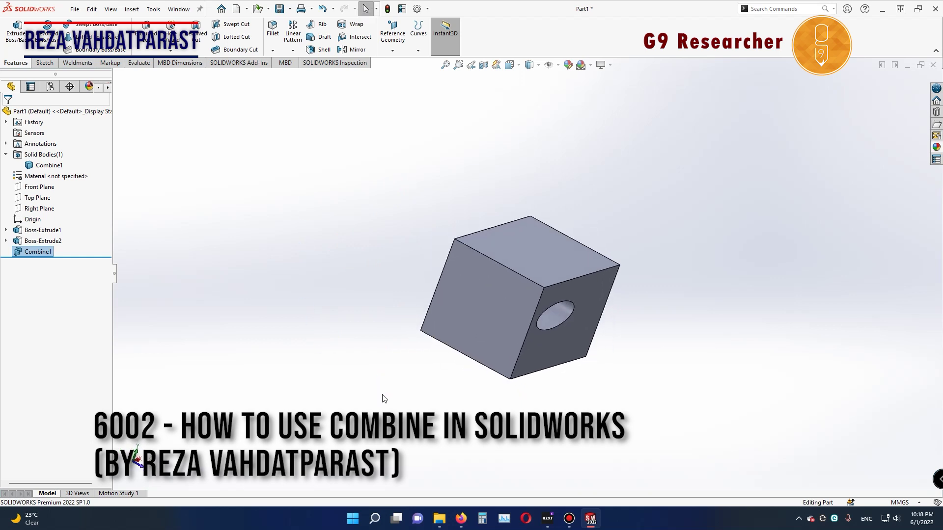
Step: Reopen Combine1 for editing and clear its main body and subtract lists
{"action": "right_click", "coordinate": [34, 256]}
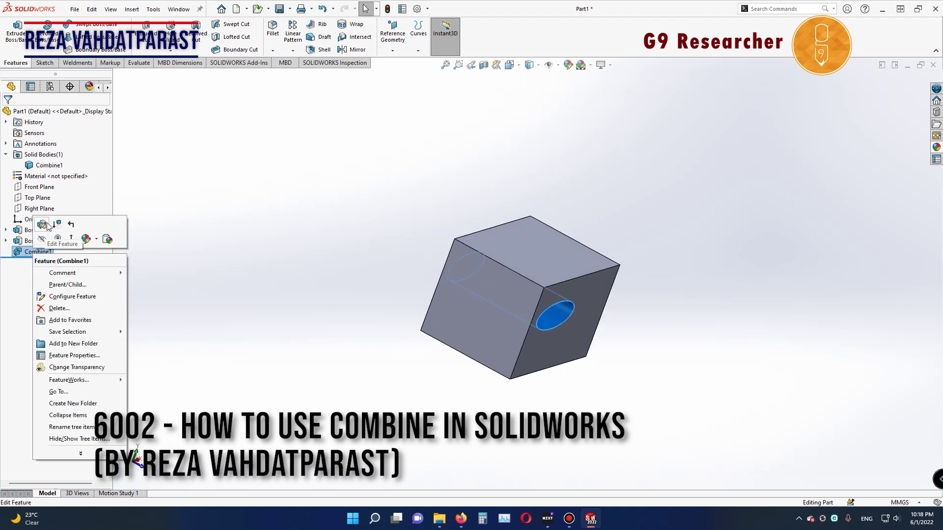
{"action": "left_click", "coordinate": [47, 226]}
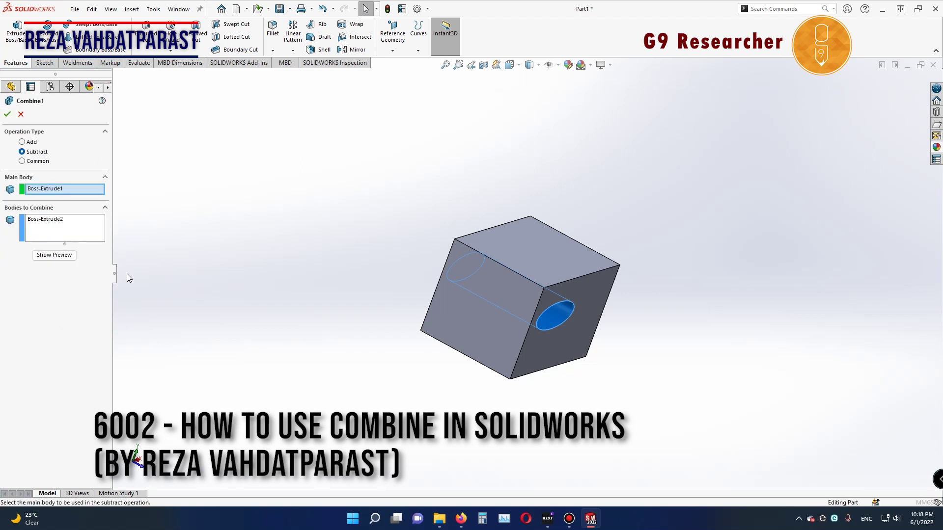
{"action": "left_click", "coordinate": [53, 216]}
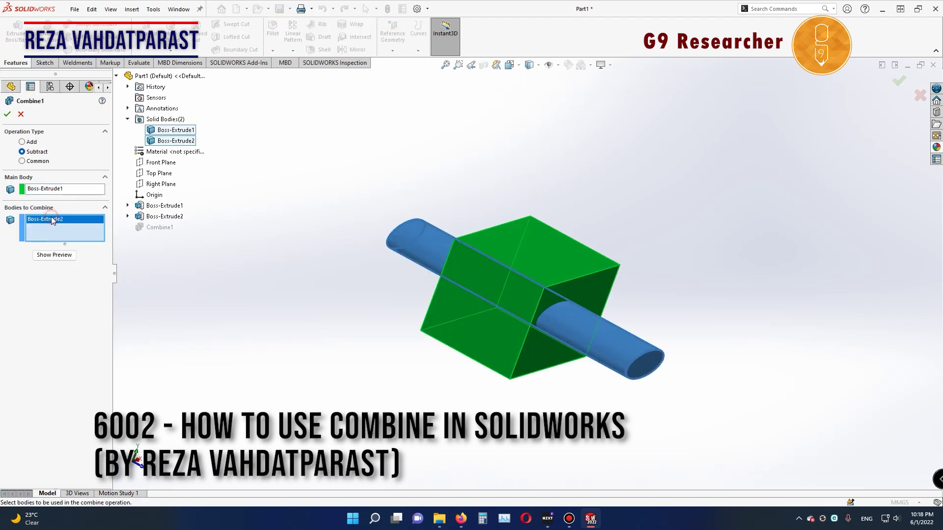
{"action": "key", "text": "Delete"}
{"action": "left_click", "coordinate": [54, 193]}
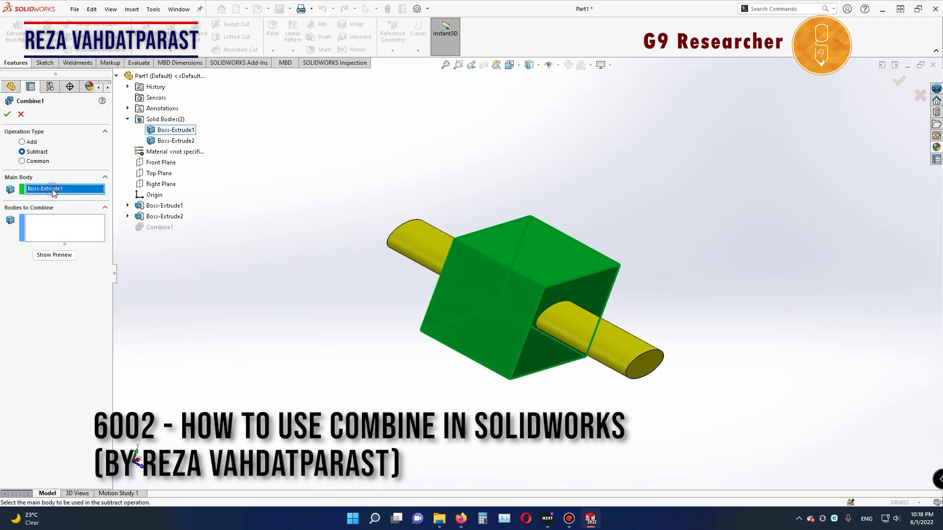
{"action": "key", "text": "Delete"}
Step: Combine Boss-Extrude1 and Boss-Extrude2 as Common, keeping only the overlapping rod segment
{"action": "left_click", "coordinate": [23, 161]}
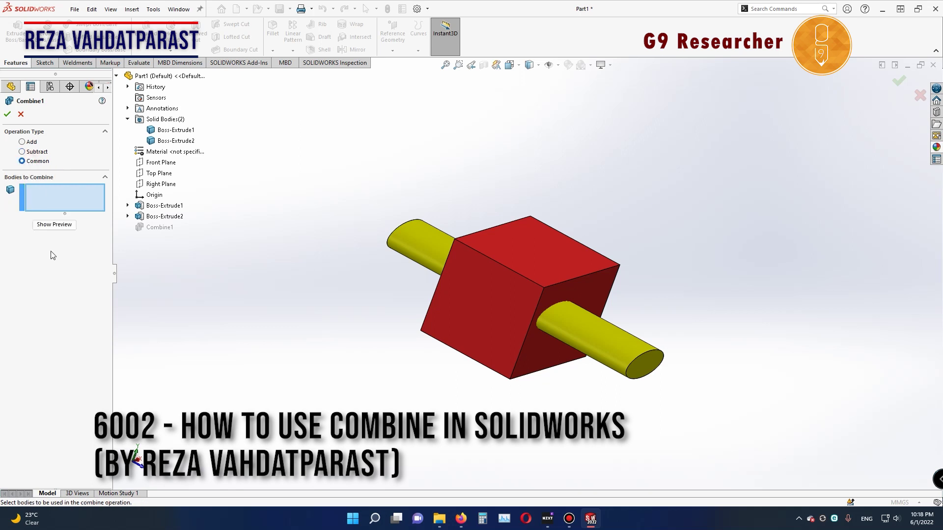
{"action": "left_click", "coordinate": [167, 131]}
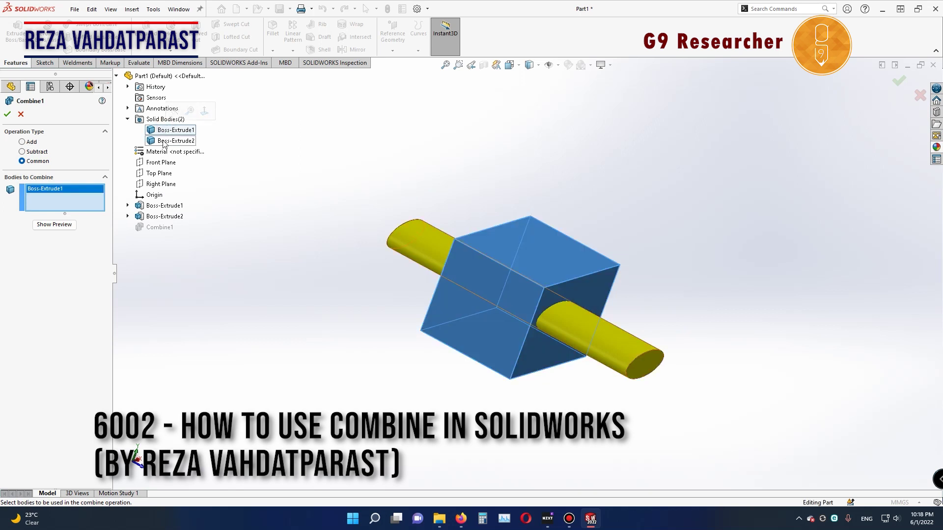
{"action": "left_click", "coordinate": [163, 142]}
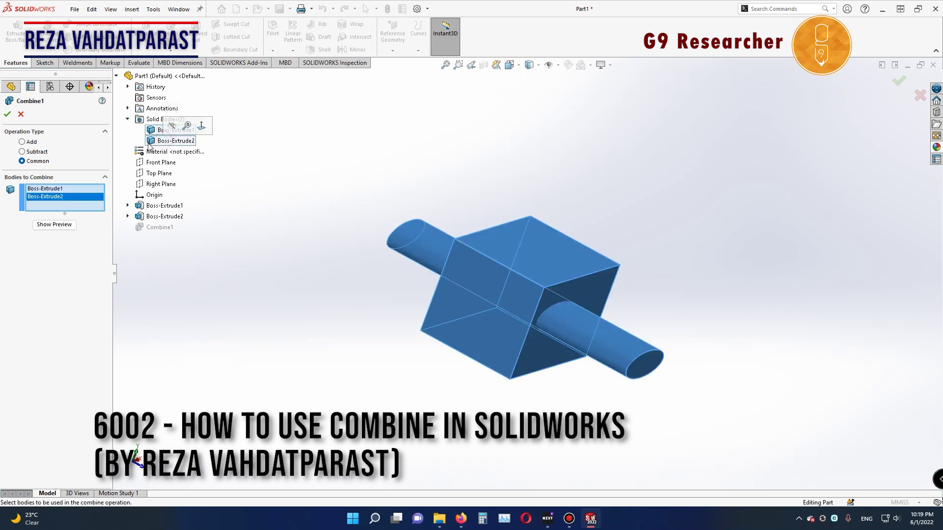
{"action": "left_click", "coordinate": [66, 225]}
{"action": "mouse_move", "coordinate": [225, 301]}
{"action": "middle_mouse_down"}
{"action": "mouse_move", "coordinate": [341, 310]}
{"action": "mouse_move", "coordinate": [236, 330]}
{"action": "mouse_move", "coordinate": [316, 236]}
{"action": "mouse_move", "coordinate": [438, 312]}
{"action": "mouse_move", "coordinate": [393, 282]}
{"action": "mouse_move", "coordinate": [284, 371]}
{"action": "mouse_move", "coordinate": [94, 227]}
{"action": "middle_mouse_up"}
{"action": "left_click", "coordinate": [8, 115]}
{"action": "mouse_move", "coordinate": [372, 369]}
{"action": "middle_mouse_down"}
{"action": "mouse_move", "coordinate": [450, 348]}
{"action": "mouse_move", "coordinate": [309, 383]}
{"action": "mouse_move", "coordinate": [506, 482]}
{"action": "mouse_move", "coordinate": [572, 493]}
{"action": "middle_mouse_up"}
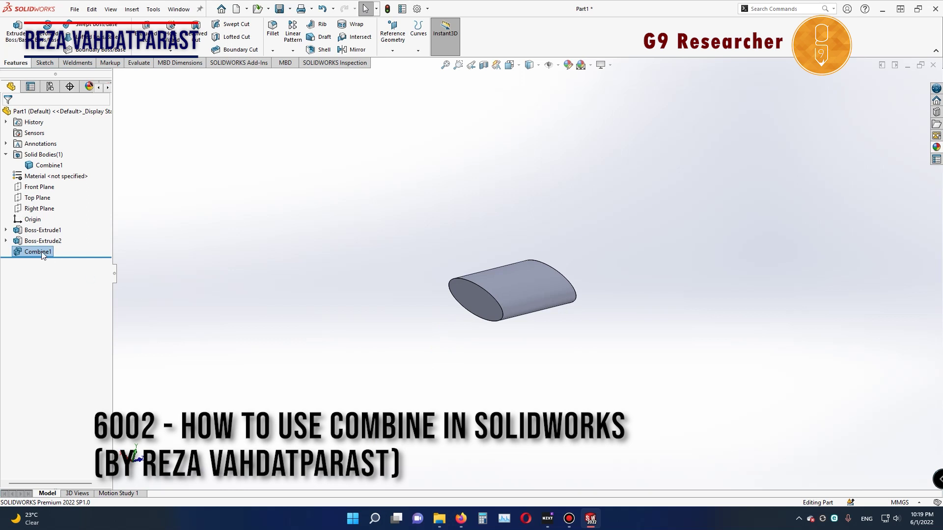
Step: Roll the FeatureManager back above Combine1 to show the separate red block and yellow rod
{"action": "left_click_drag", "start_coordinate": [58, 257], "coordinate": [62, 246]}
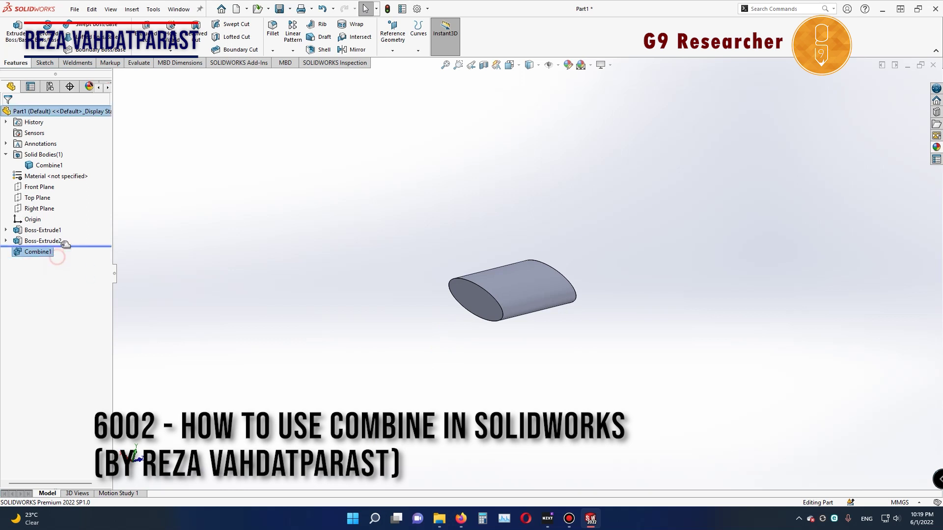
{"action": "left_click", "coordinate": [411, 257]}
{"action": "middle_click_drag", "start_coordinate": [235, 325], "coordinate": [210, 293]}
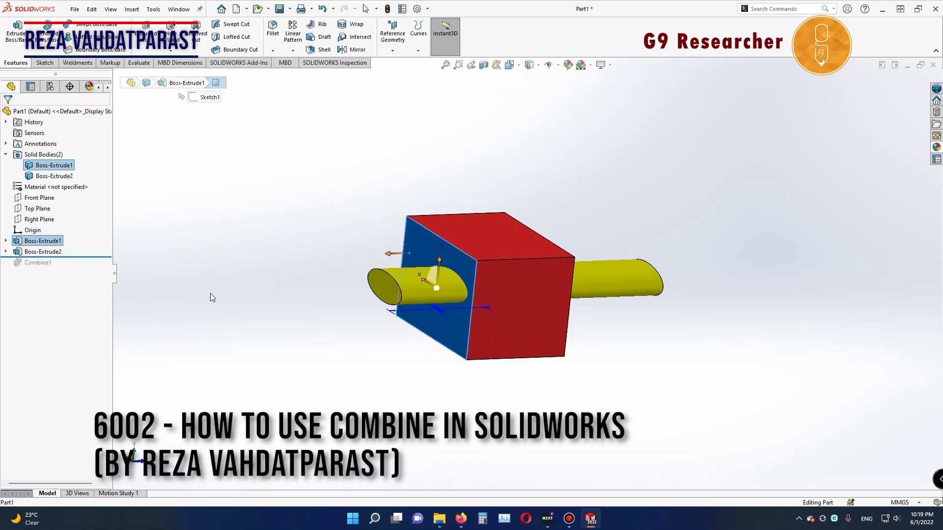
{"action": "left_click", "coordinate": [210, 293]}
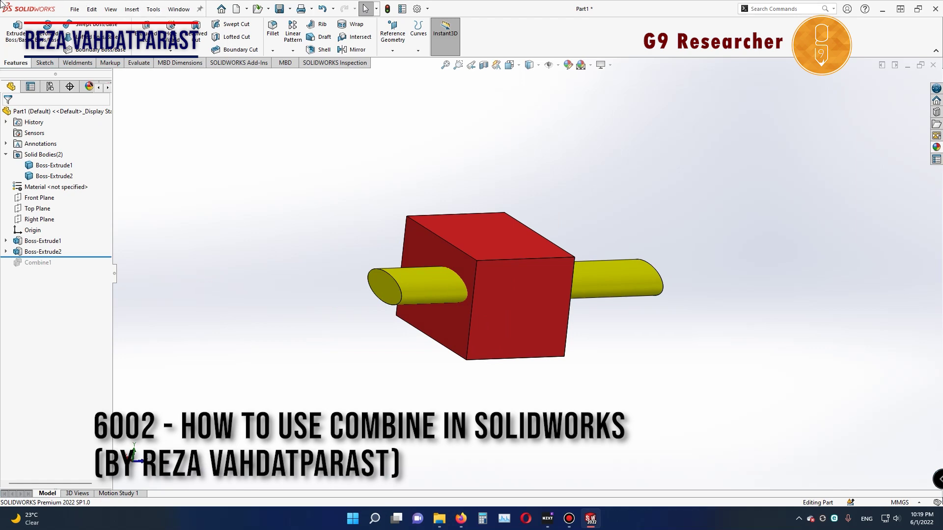